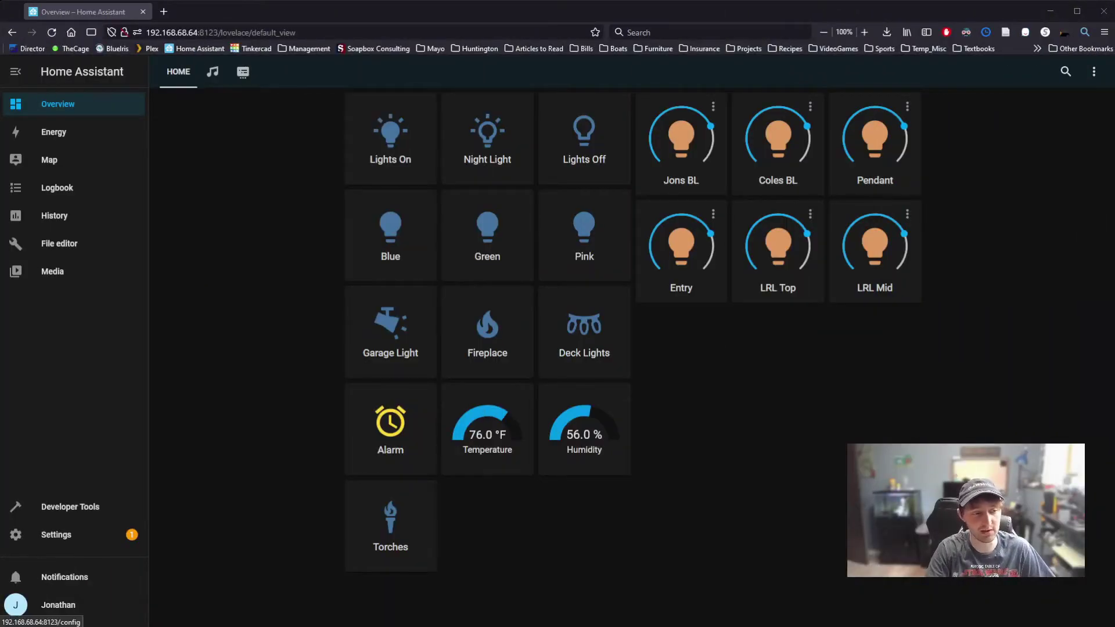
Step: From Settings, go to Devices & Services and start adding a new integration
click(88, 536)
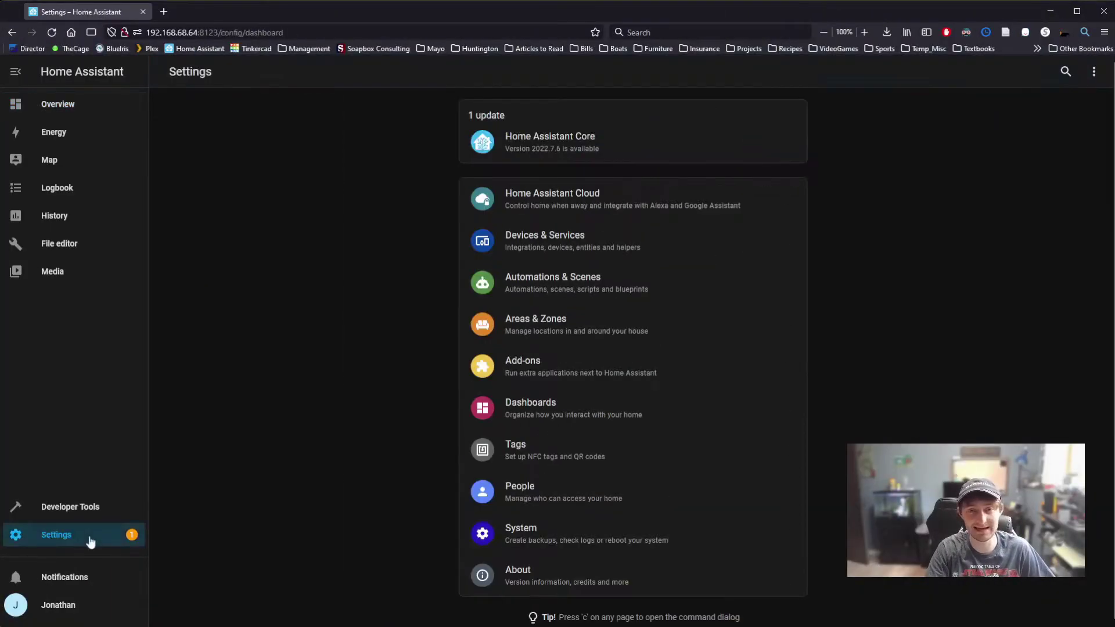
click(539, 252)
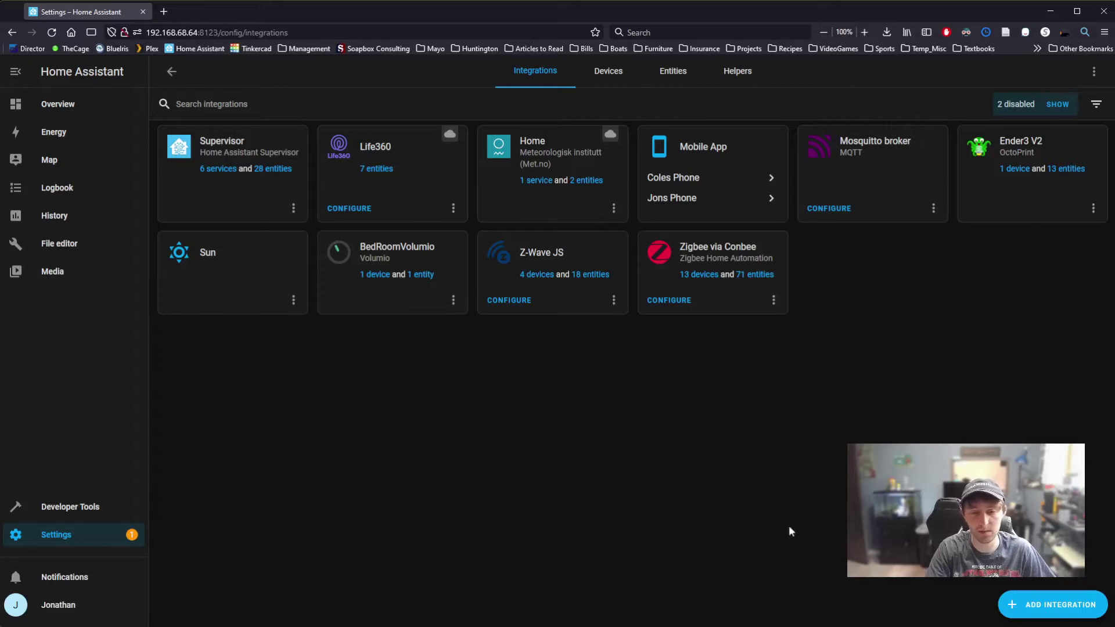
click(1021, 608)
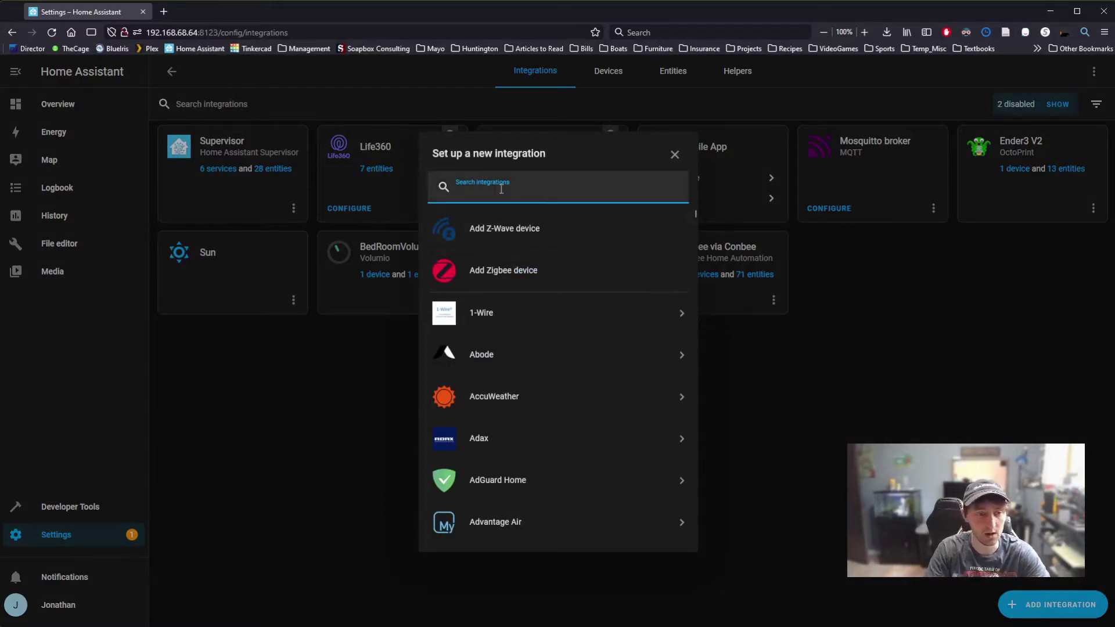
text(volu)
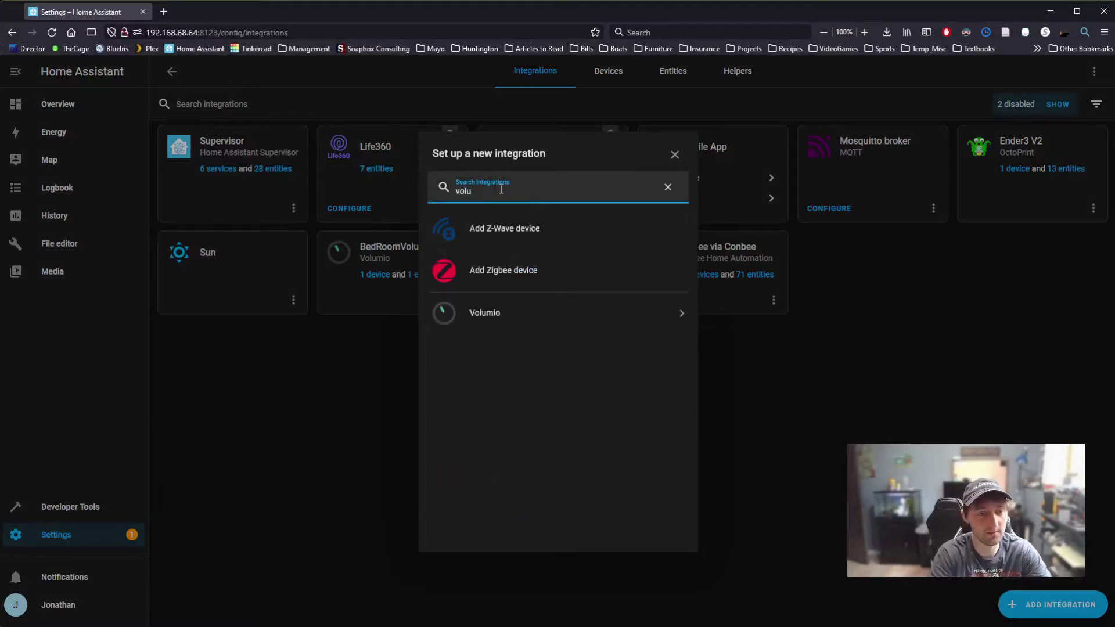
Step: Set up the Volumio integration with host 192.168.69.62 and port 3000
click(623, 313)
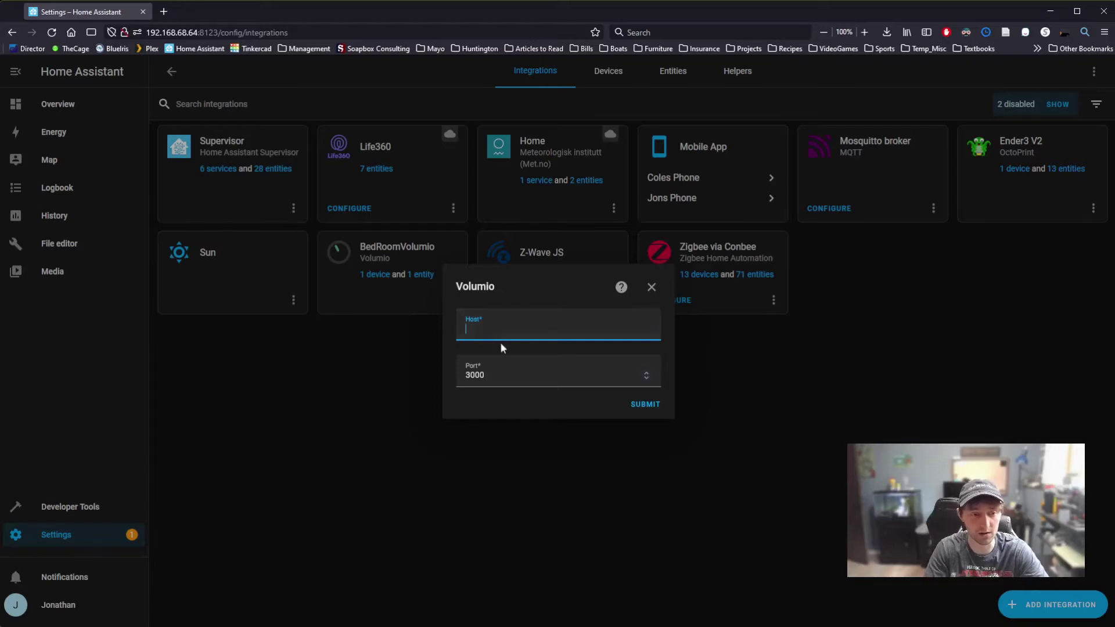
text(192.16)
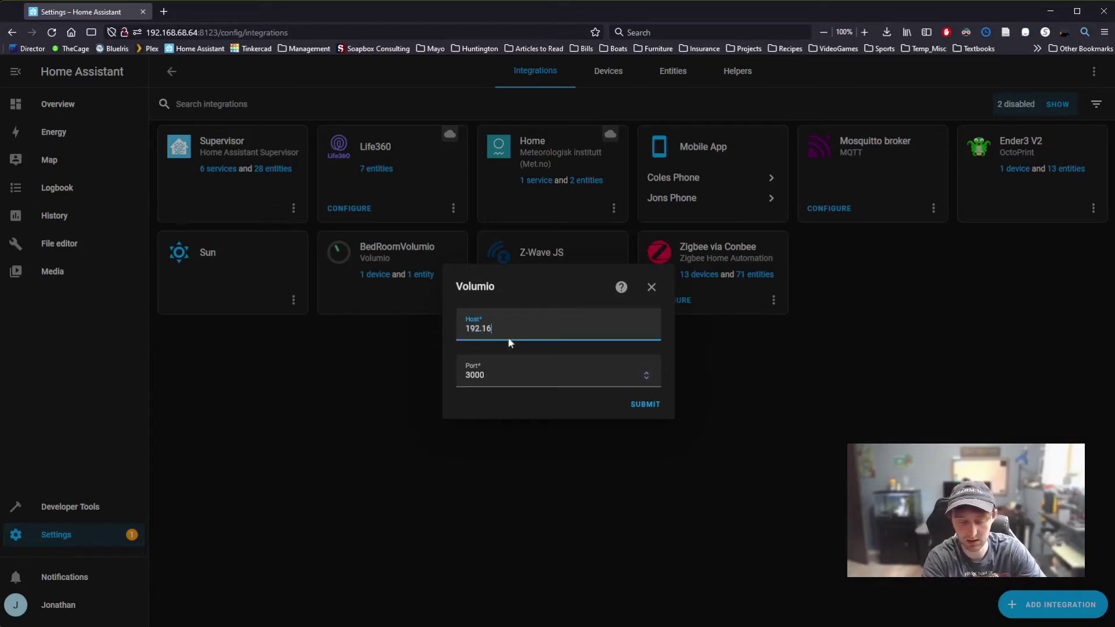
text(8.69.62)
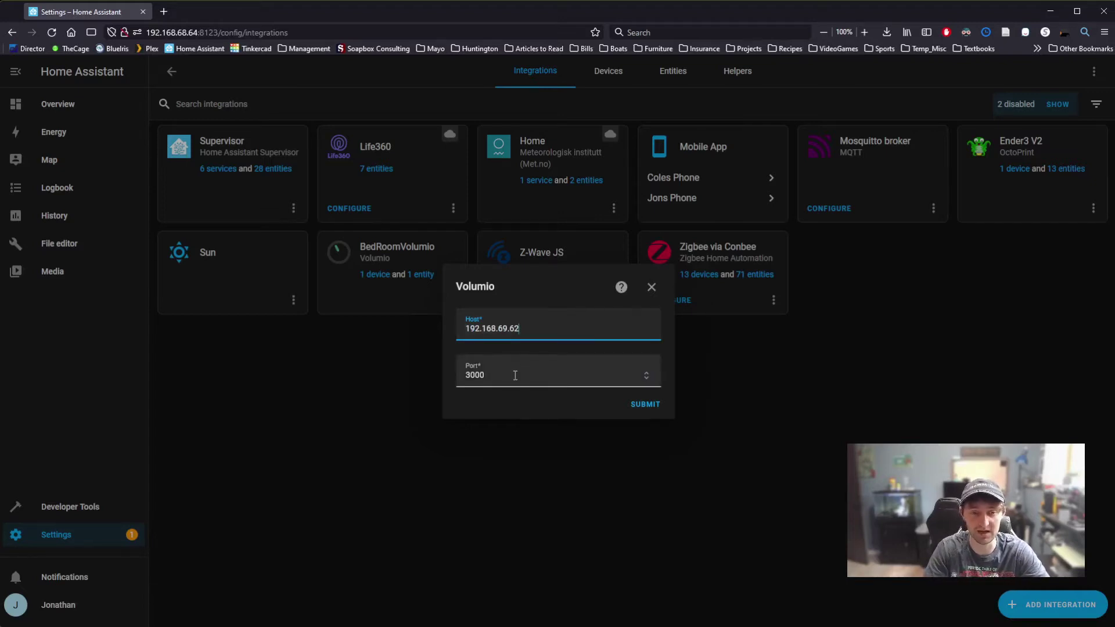
click(640, 412)
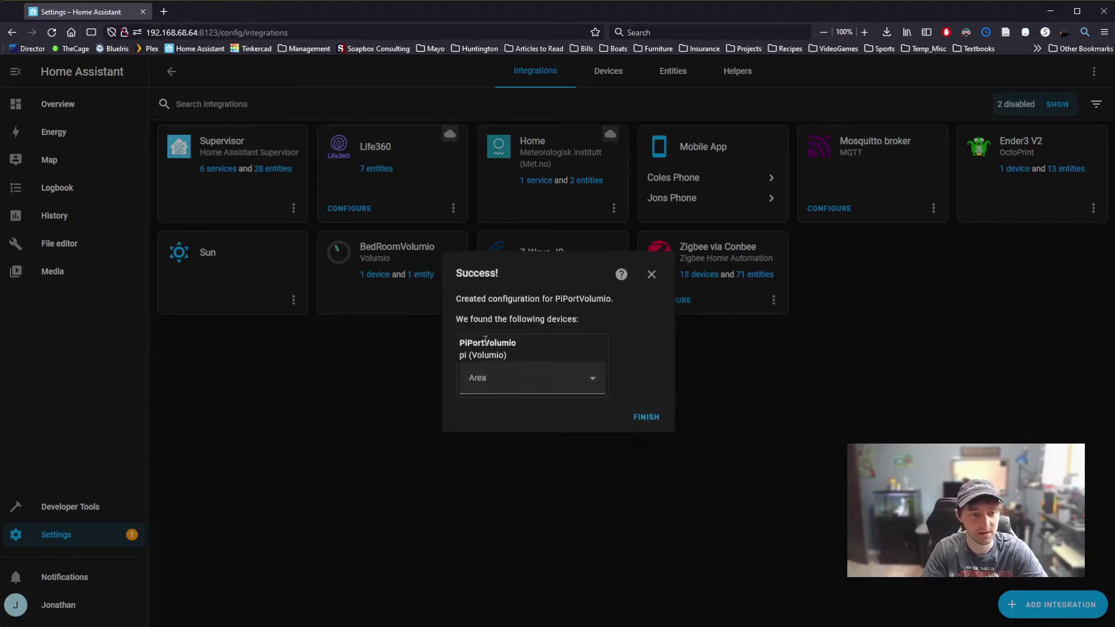
Step: Assign PiPortVolumio to Living Room, finish setup, and open its Volumio entry
drag(461, 346, 509, 346)
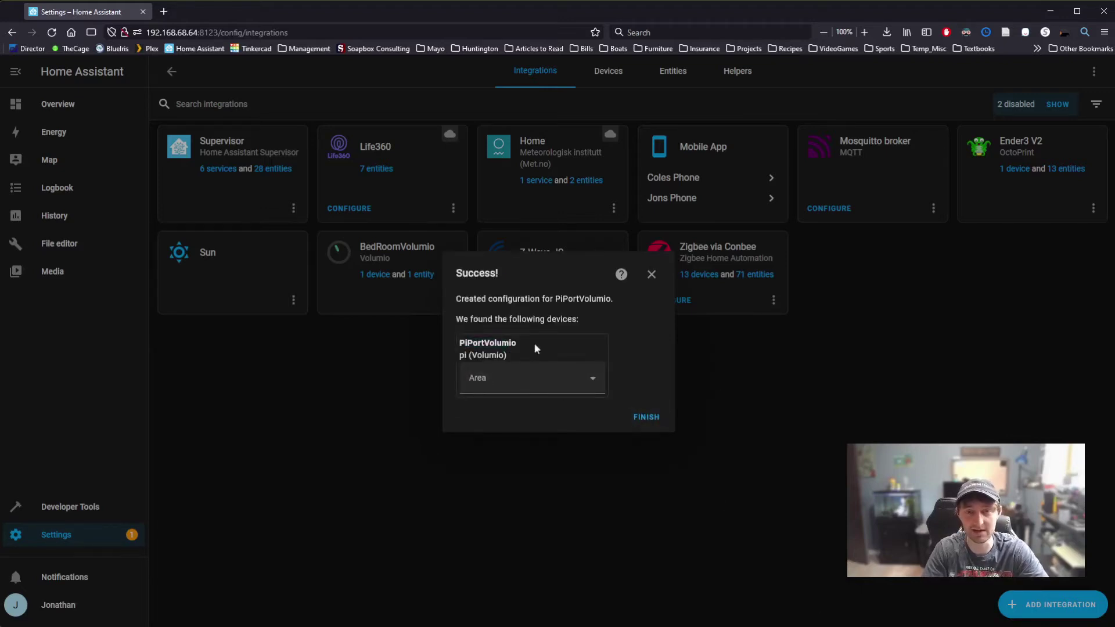
click(495, 388)
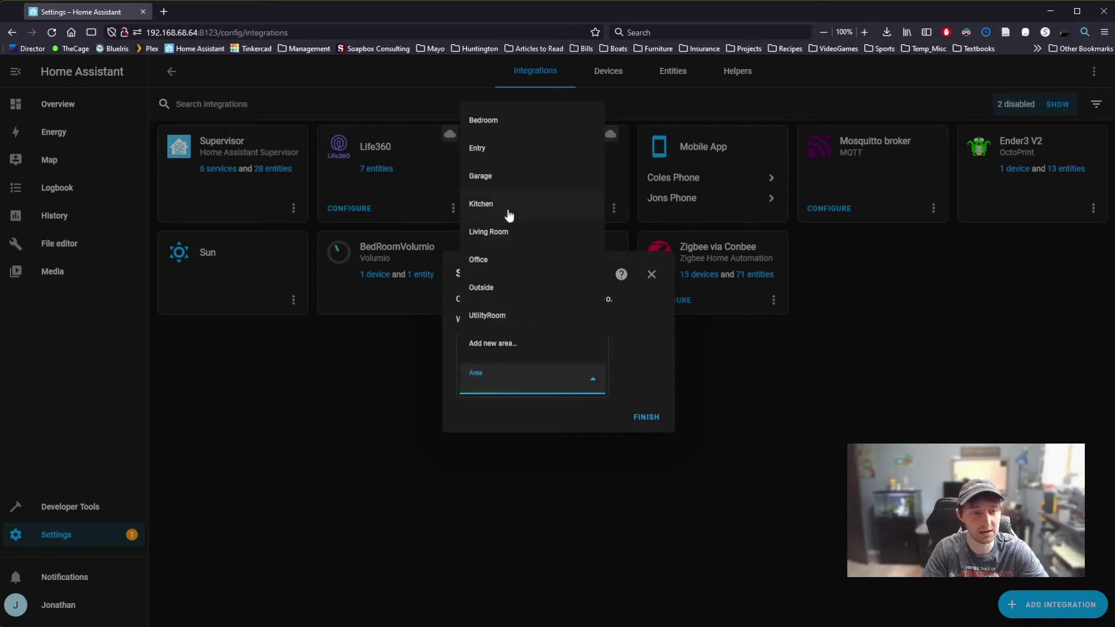
click(490, 234)
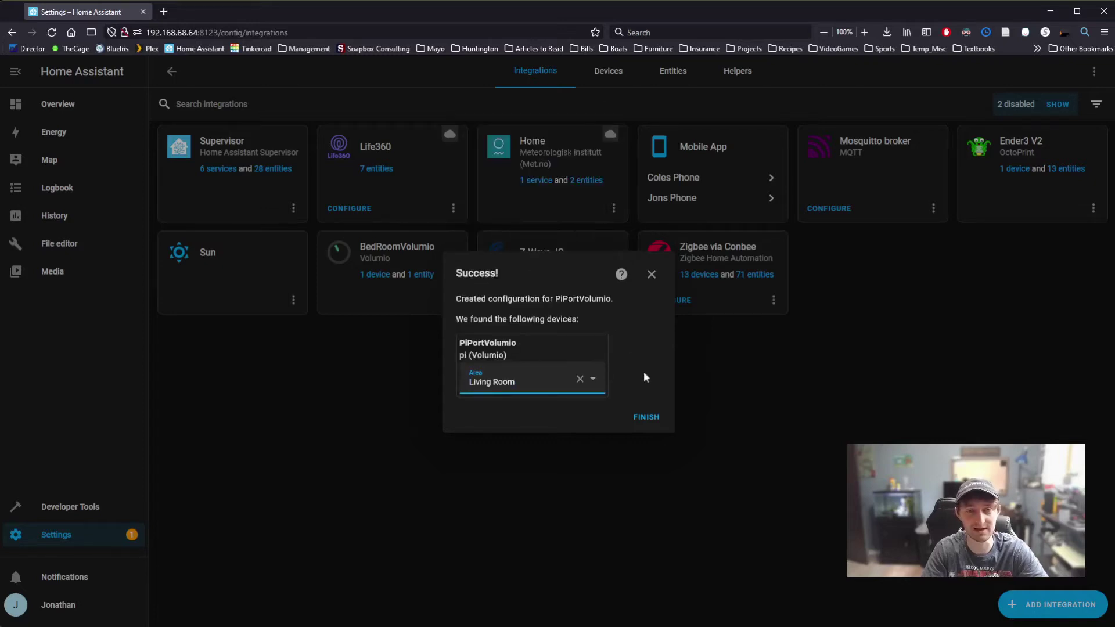
click(652, 420)
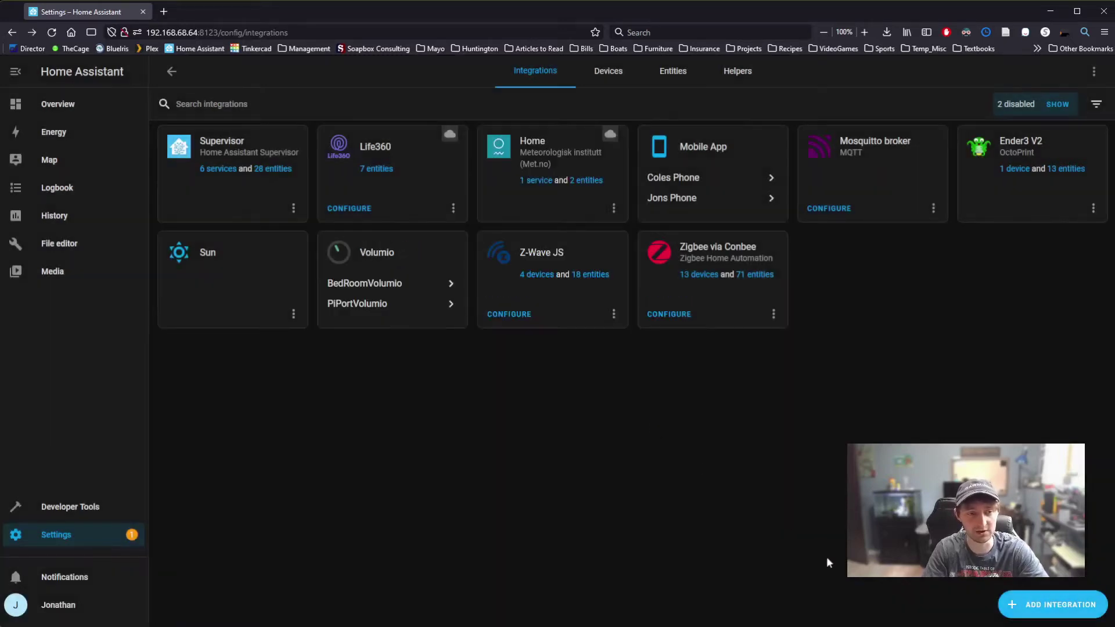
click(346, 309)
Step: On the PiPortVolumio device page, preview the player, browse its Music Library, then try adding a script
click(376, 288)
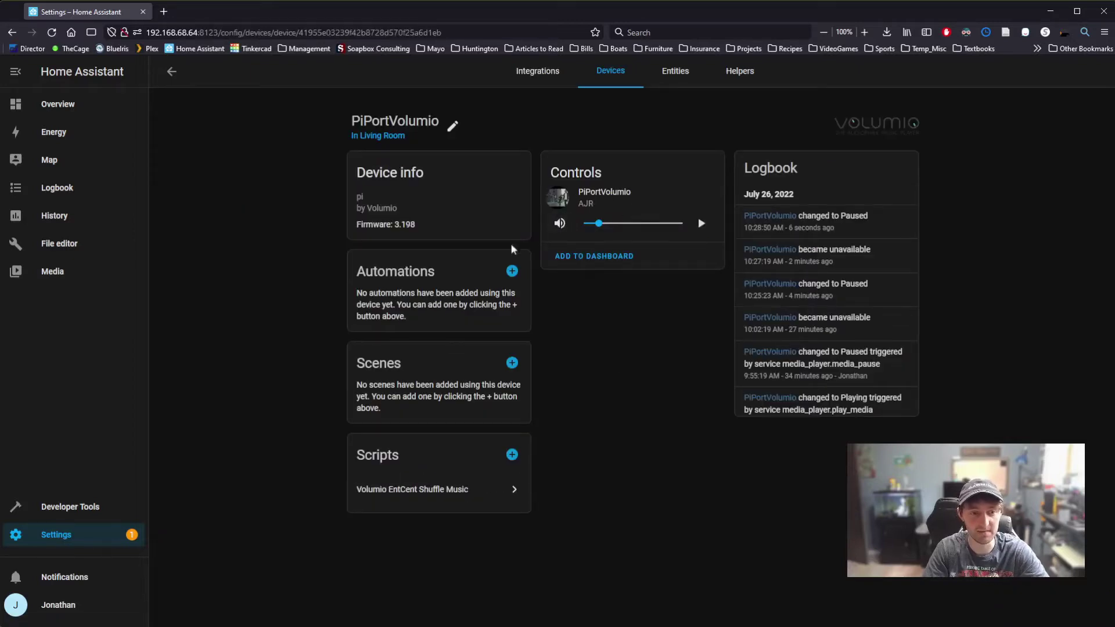
click(619, 195)
click(653, 227)
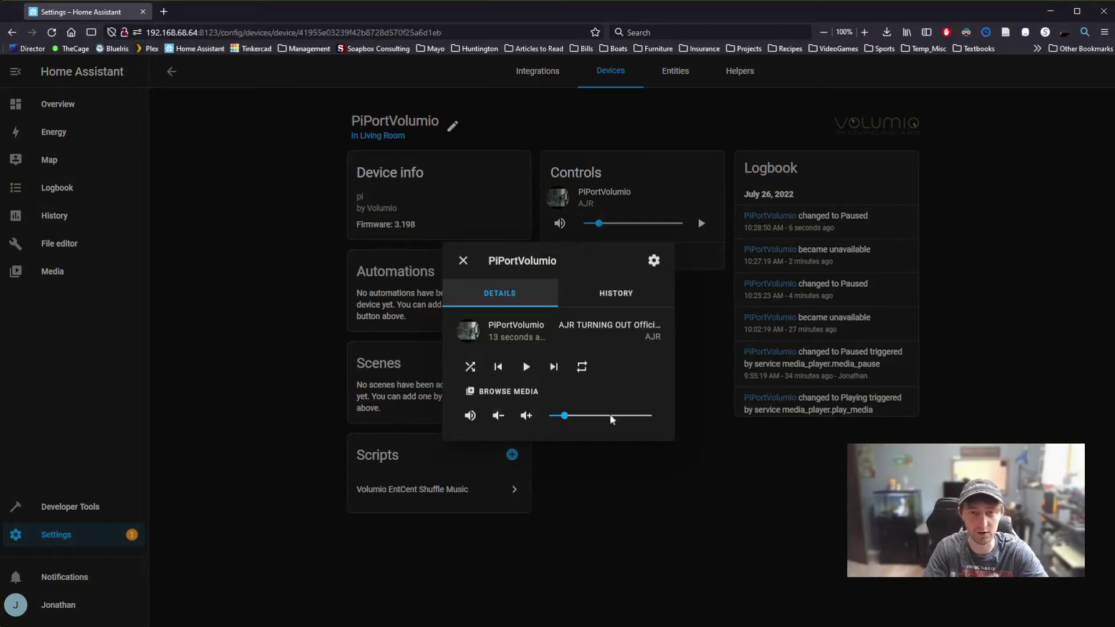
click(503, 391)
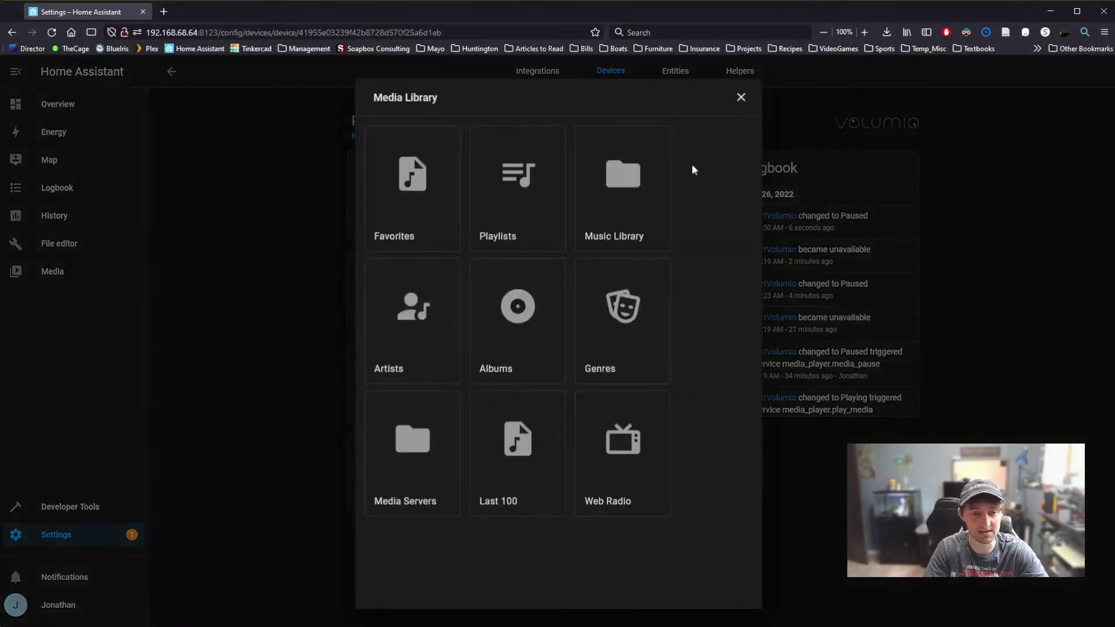
click(627, 161)
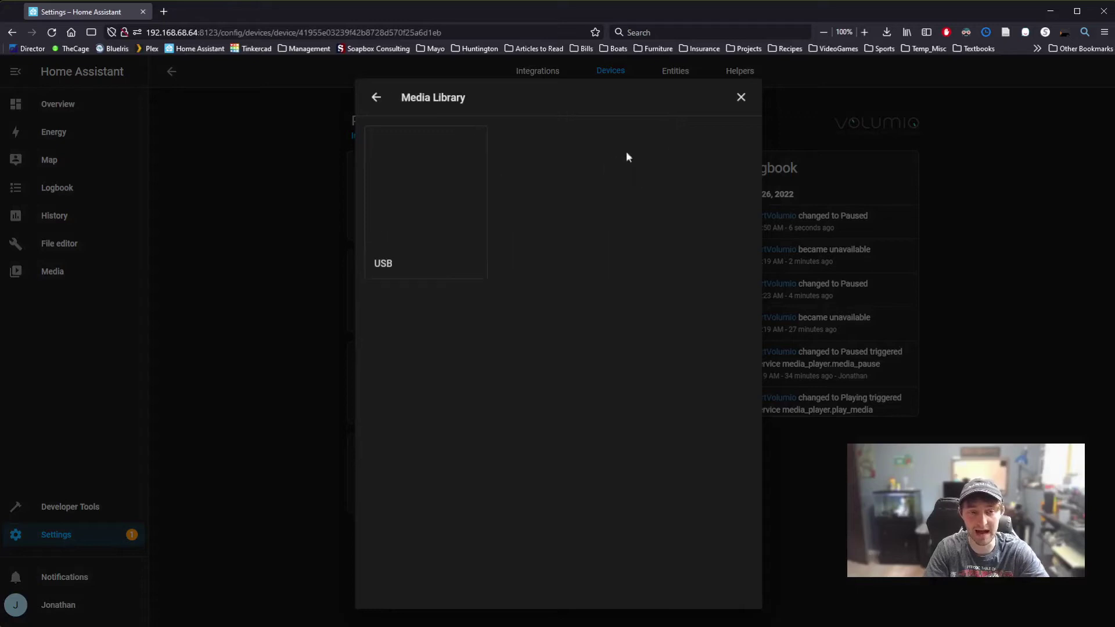
click(741, 98)
click(464, 261)
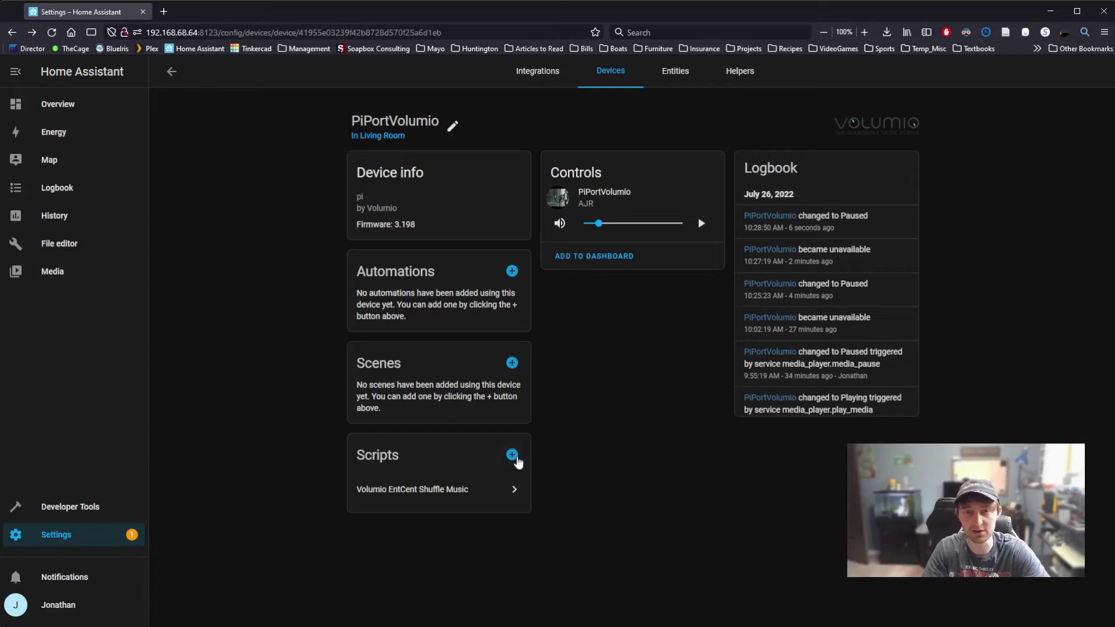
click(513, 454)
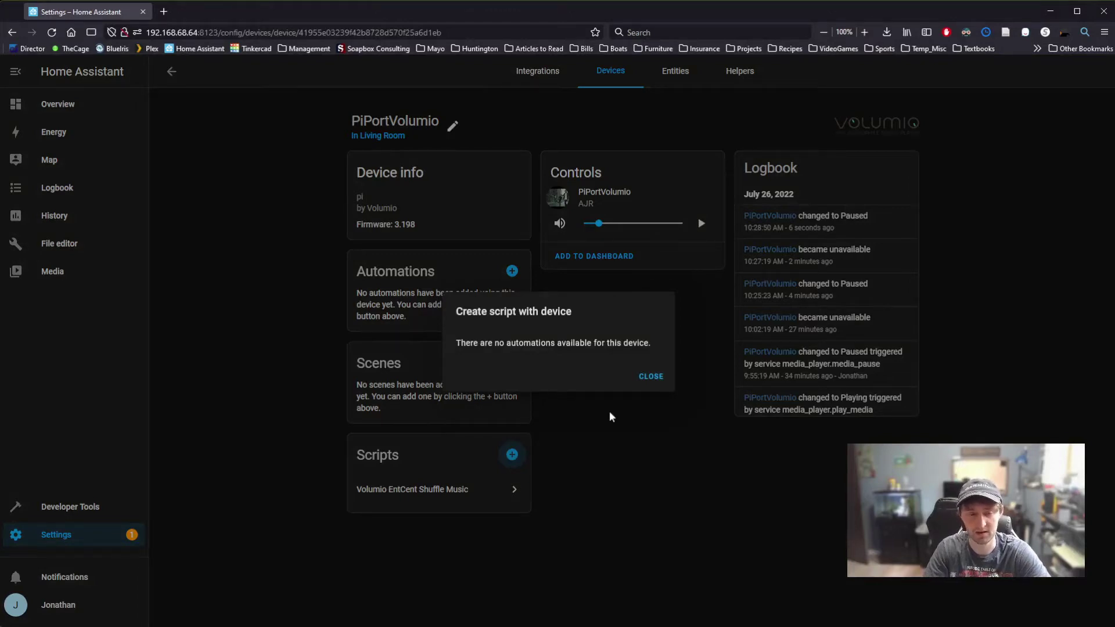
Step: Dismiss the no-automations message and return to the Settings overview
click(651, 377)
click(73, 542)
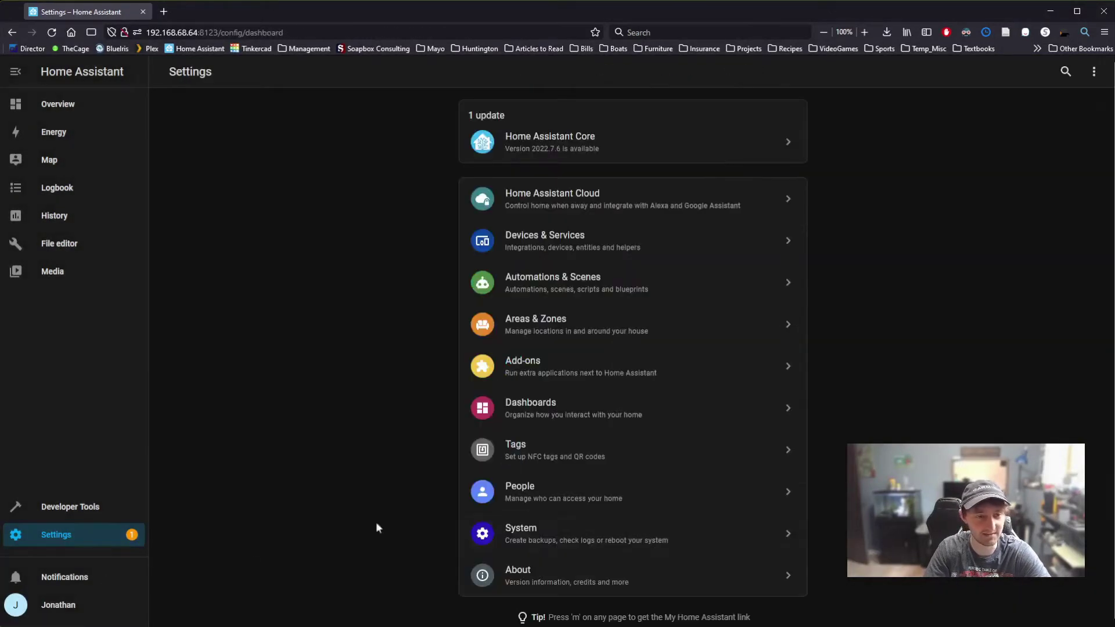
Step: Start a new script from the Scripts list under Automations & Scenes
click(565, 291)
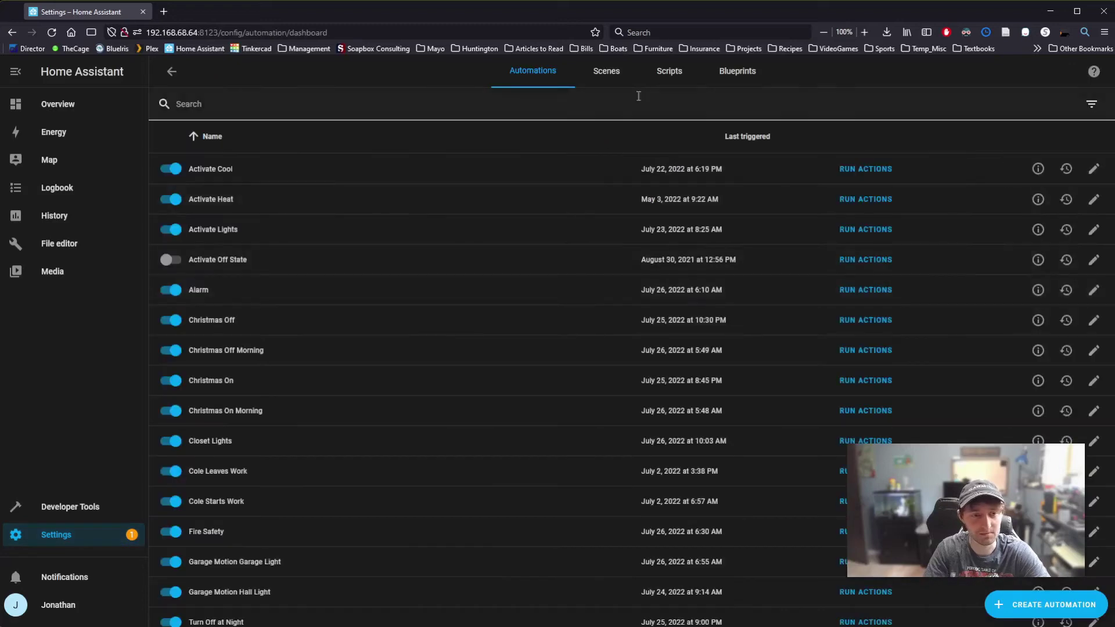
click(663, 77)
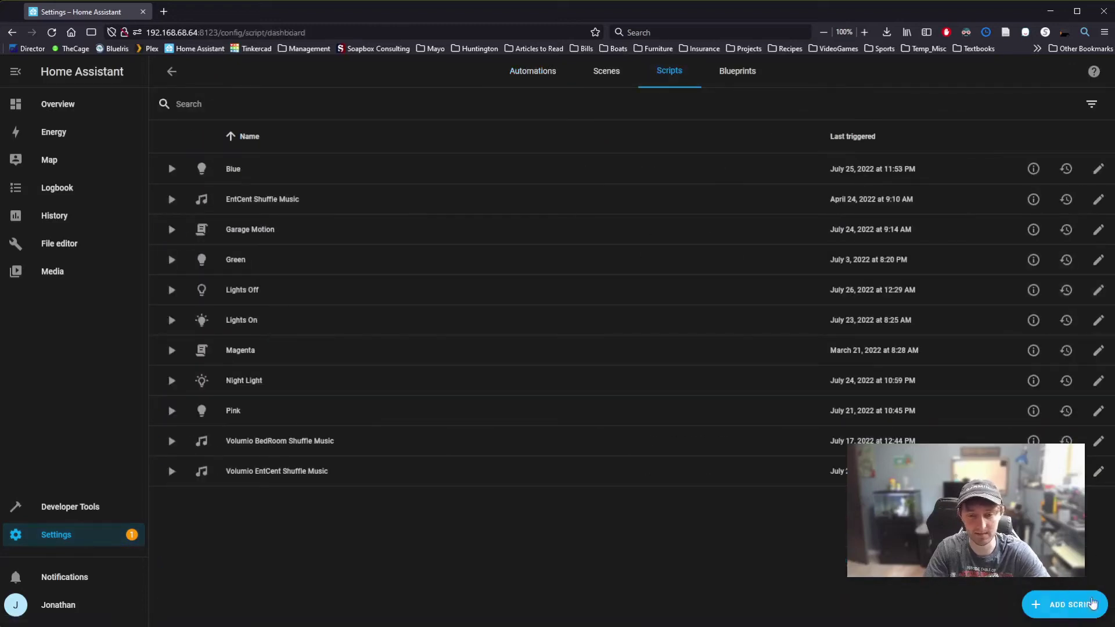
click(1081, 605)
Step: Name the script 'Volumio Shuffle' and give it the mdi:shuffle-variant icon
click(551, 199)
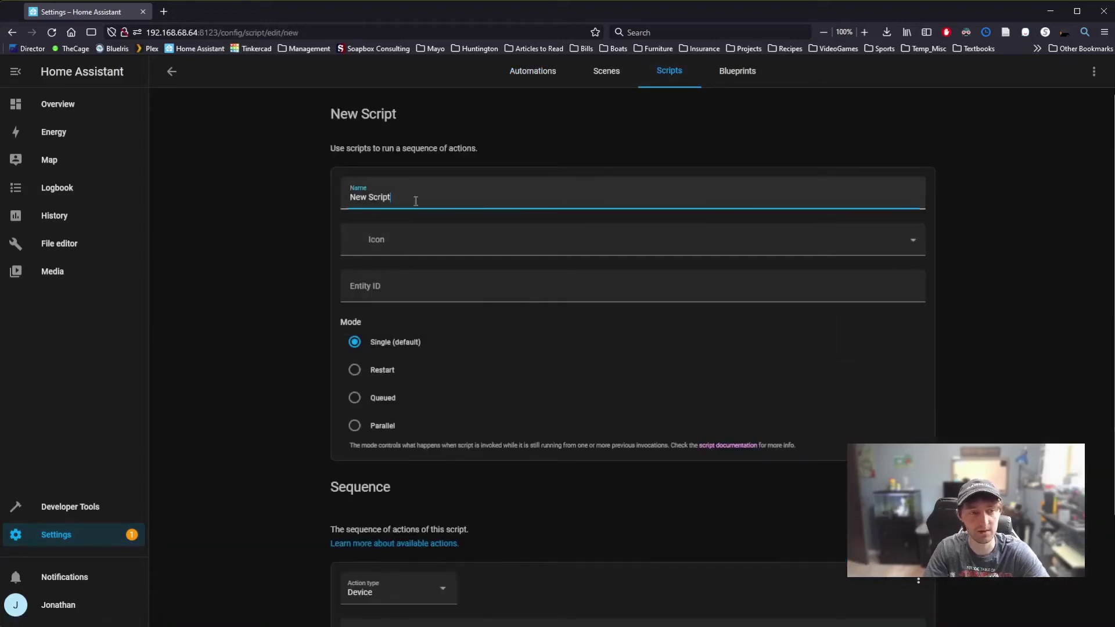
key(ctrl+a)
text(Volum)
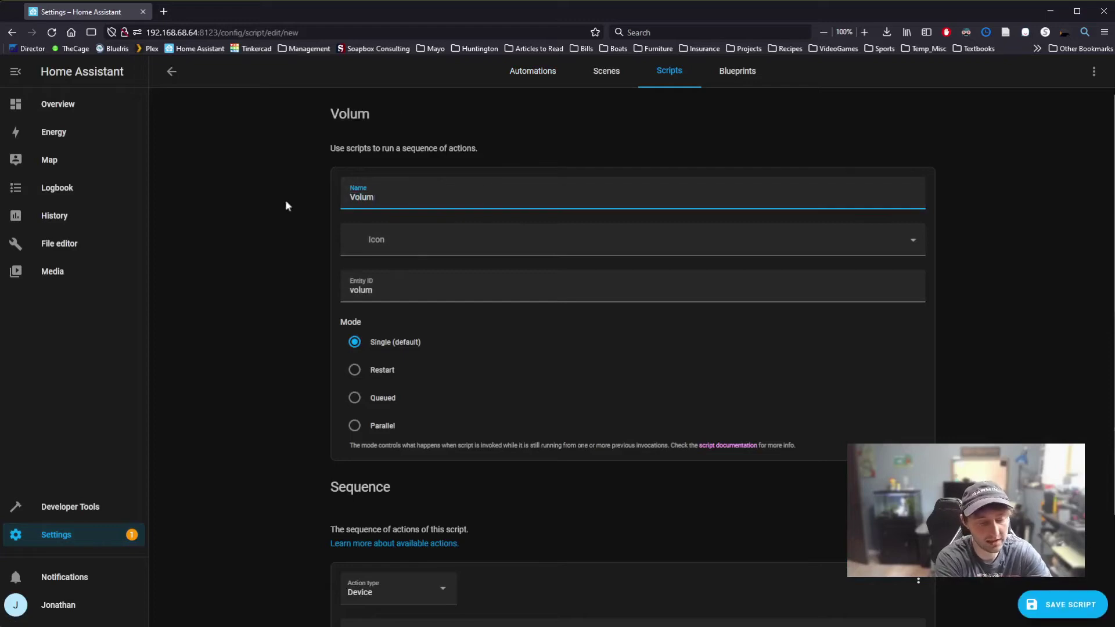
text(io)
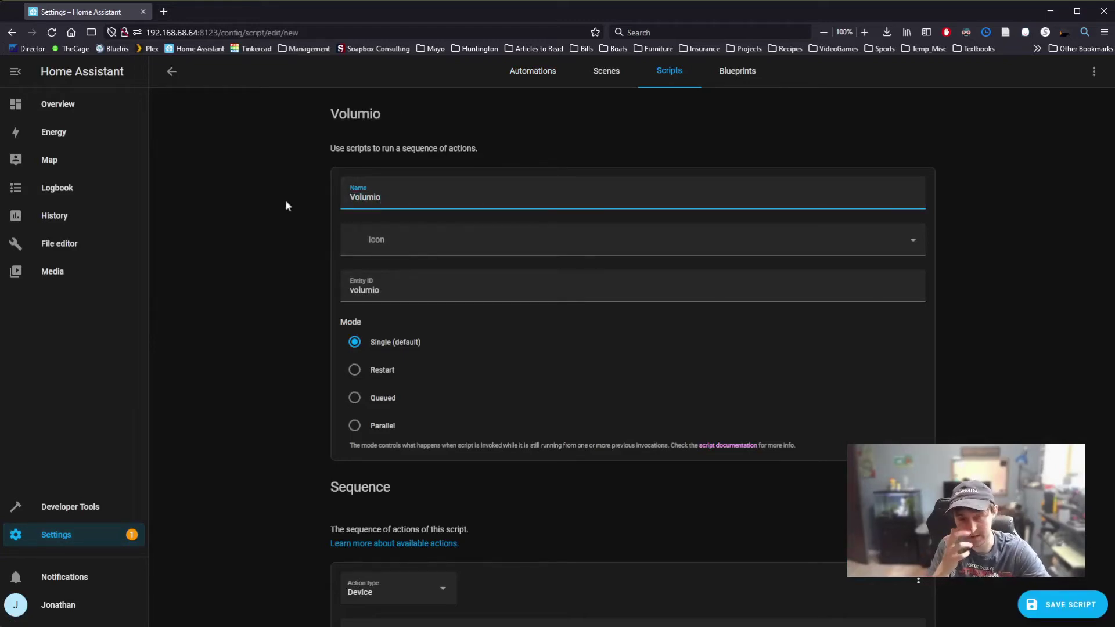
text( Sg)
key(BackSpace)
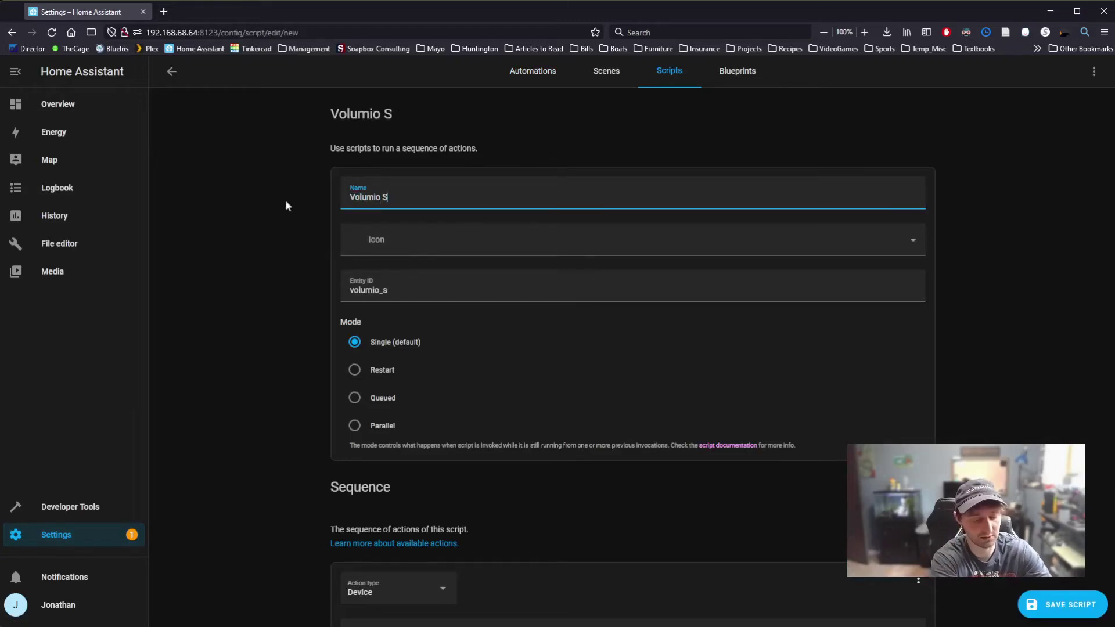
text(huffle)
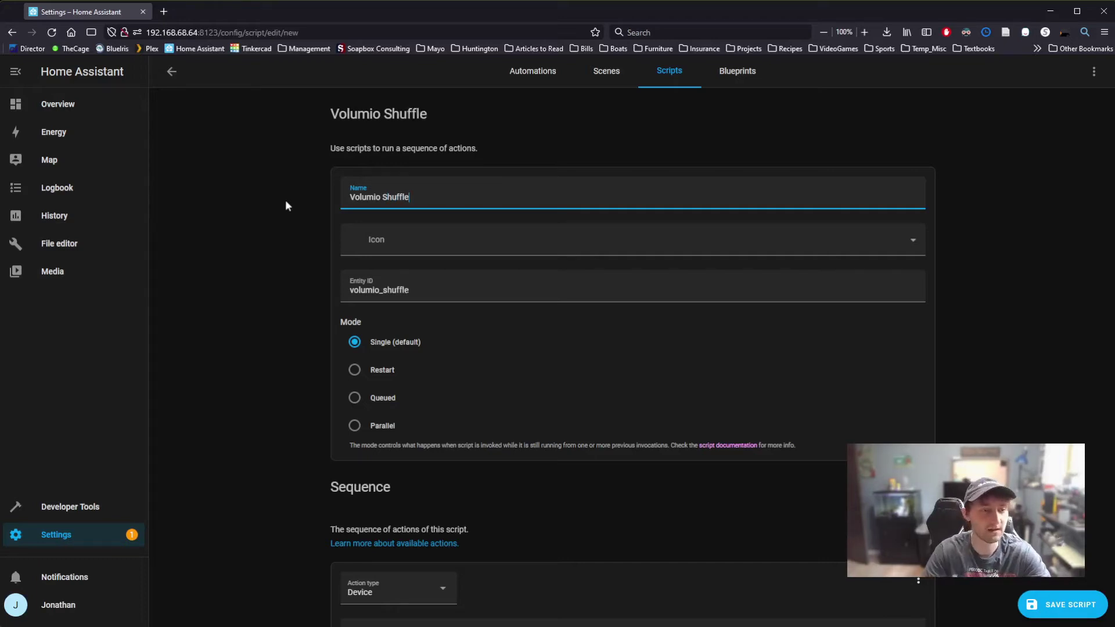
click(544, 241)
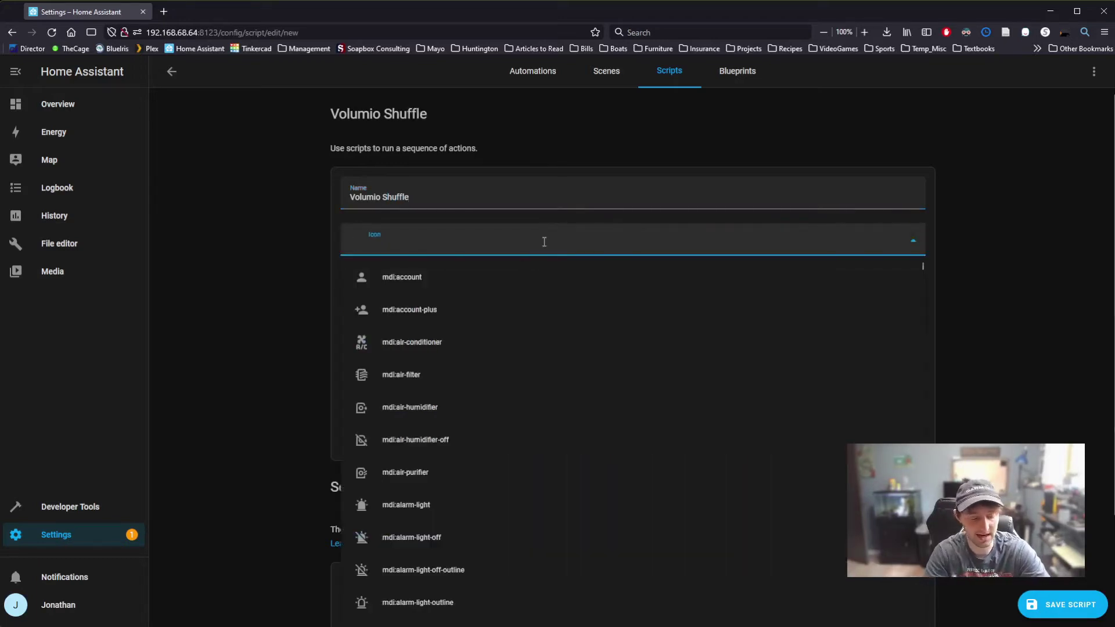
text(shuffle)
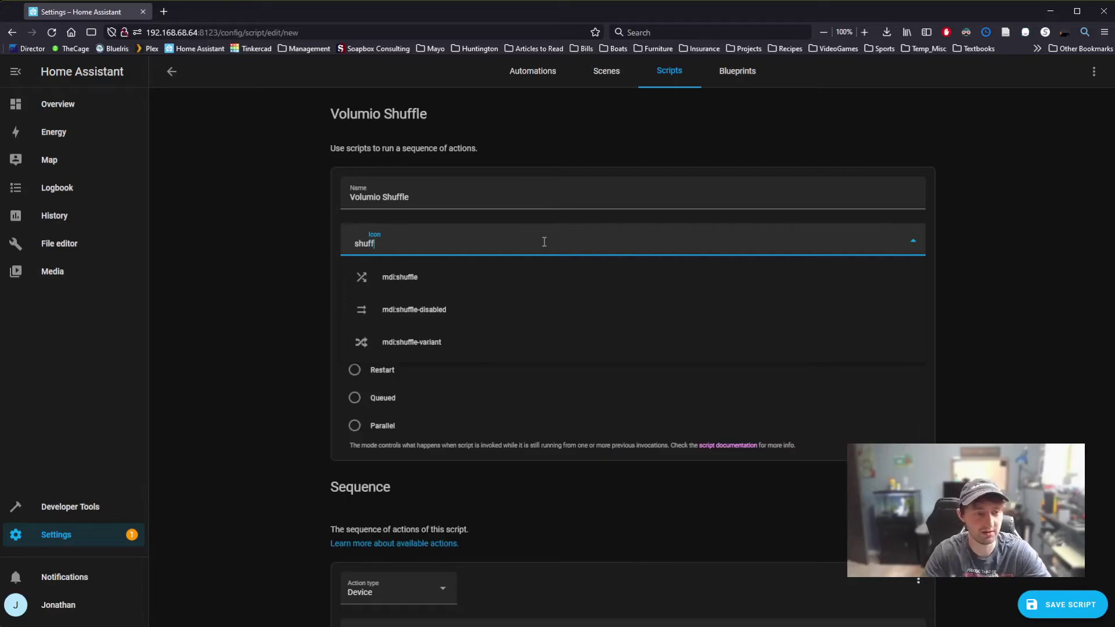
click(479, 338)
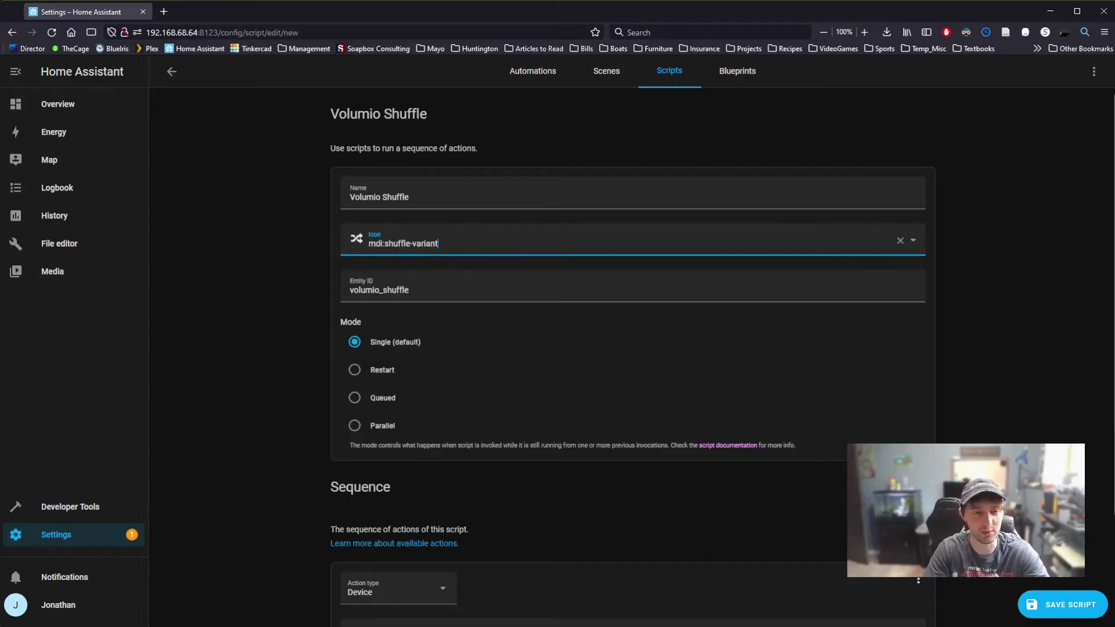
scroll(611, 568, down, 2)
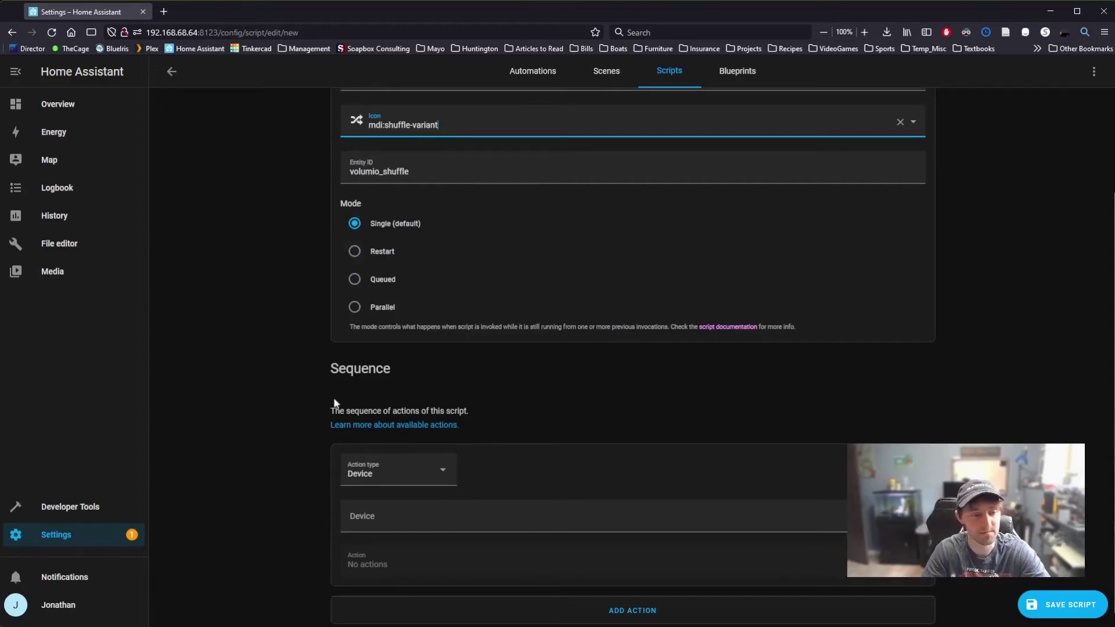
Step: Set the first action's type to Call service using Media player: Shuffle
click(408, 475)
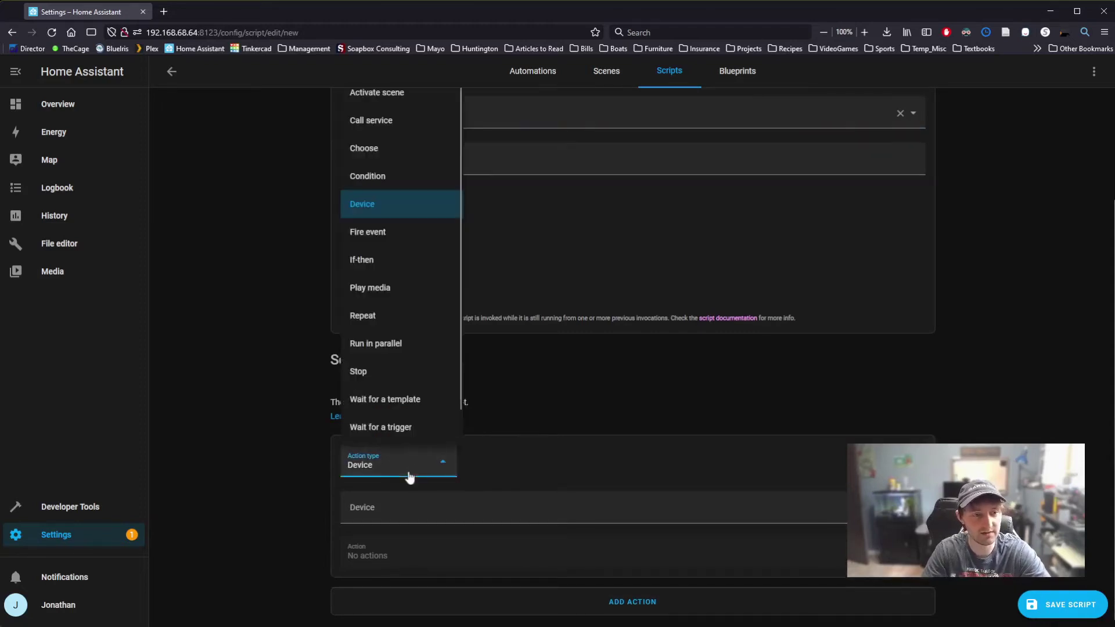
click(422, 122)
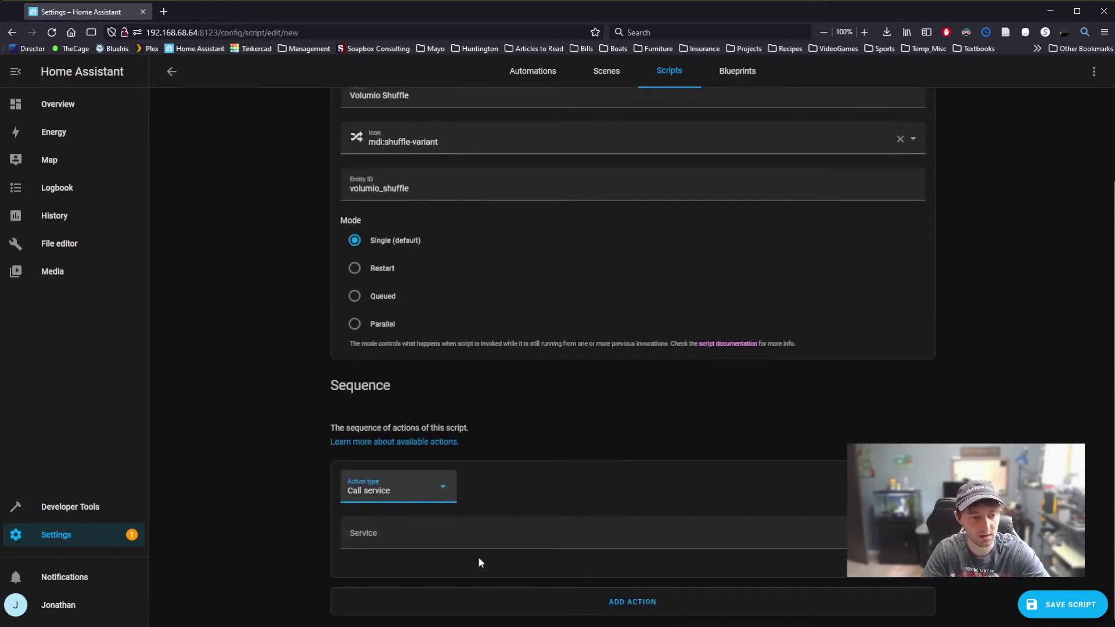
click(493, 538)
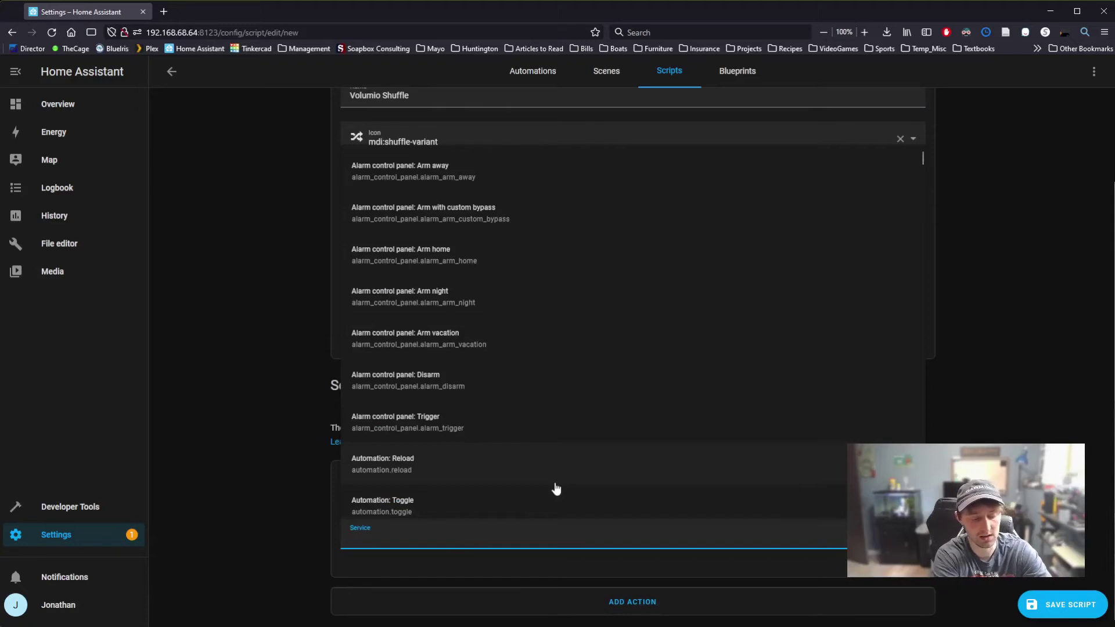
text(media)
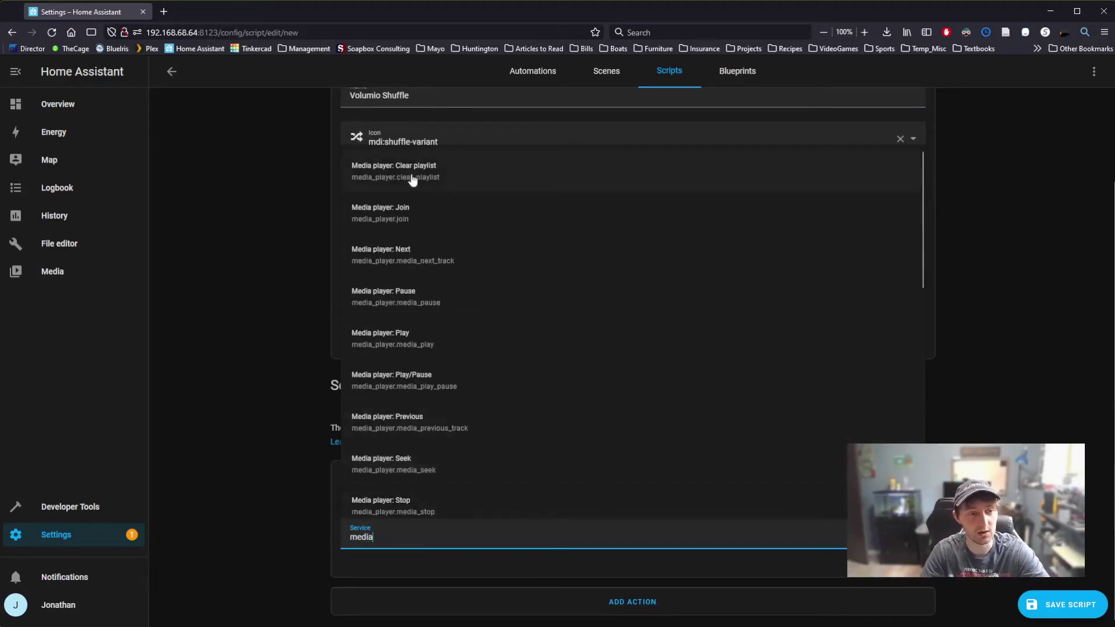
scroll(446, 288, down, 4)
scroll(458, 419, down, 1)
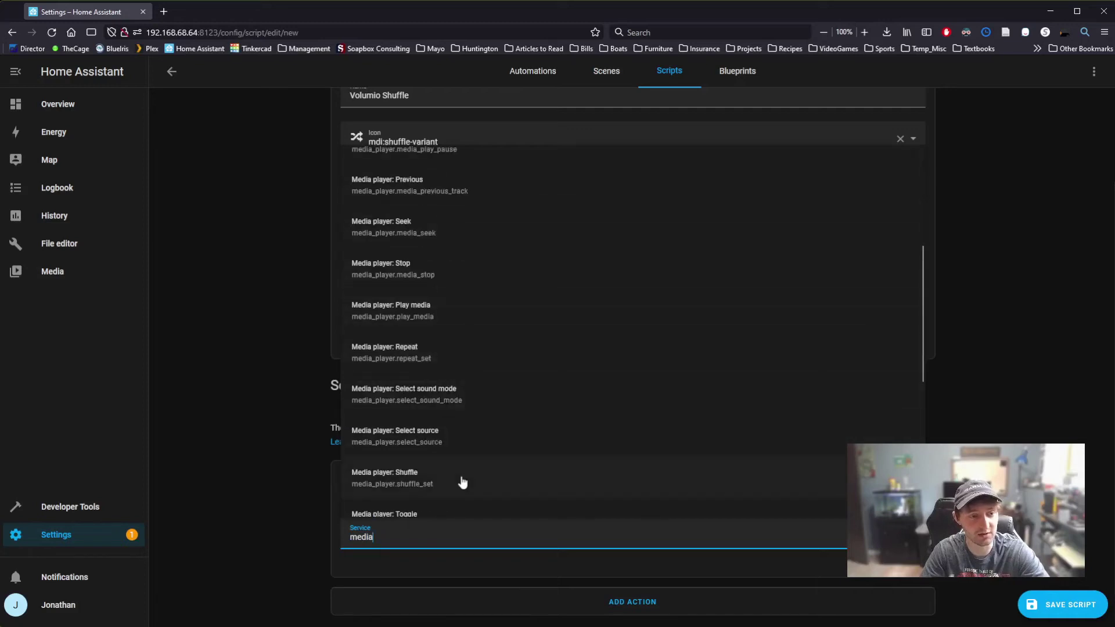
scroll(462, 483, up, 5)
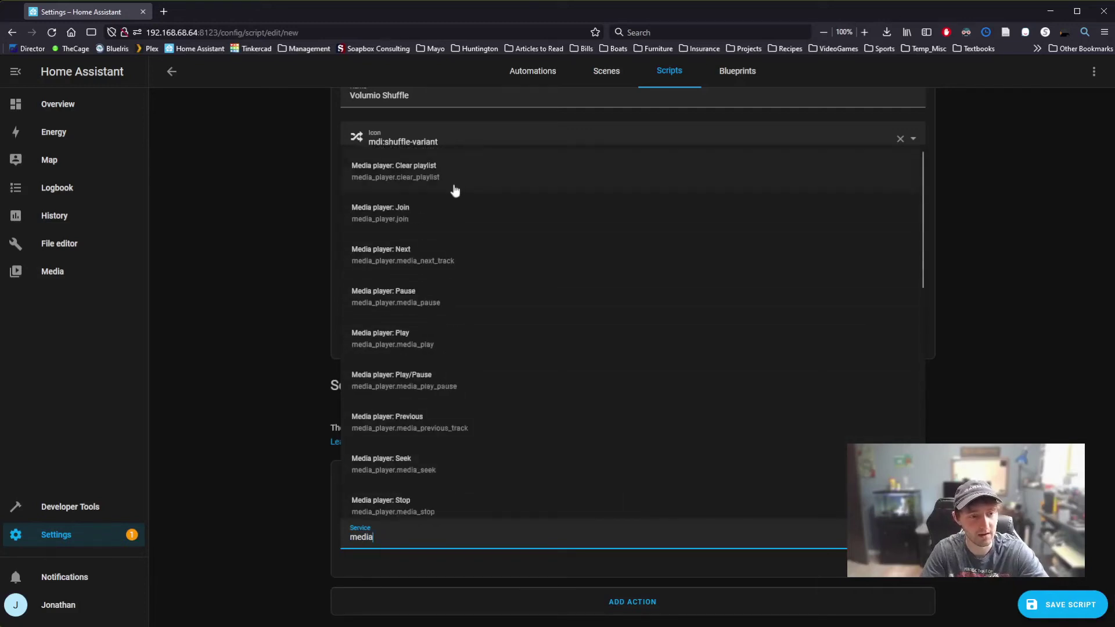
scroll(456, 327, down, 1)
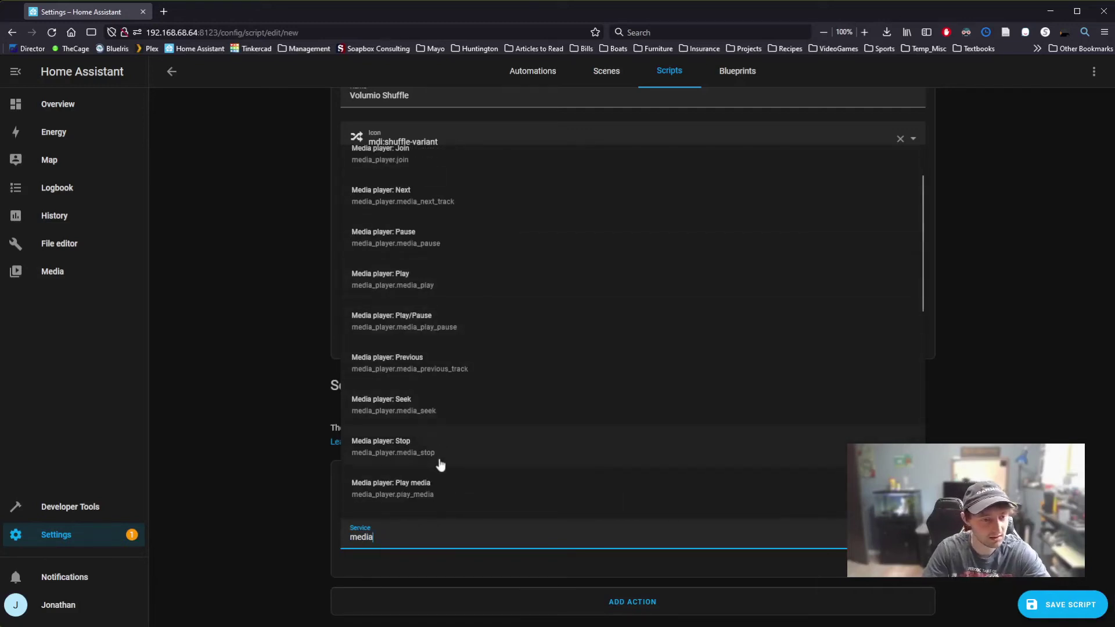
scroll(440, 466, down, 2)
scroll(474, 406, down, 1)
scroll(474, 467, down, 3)
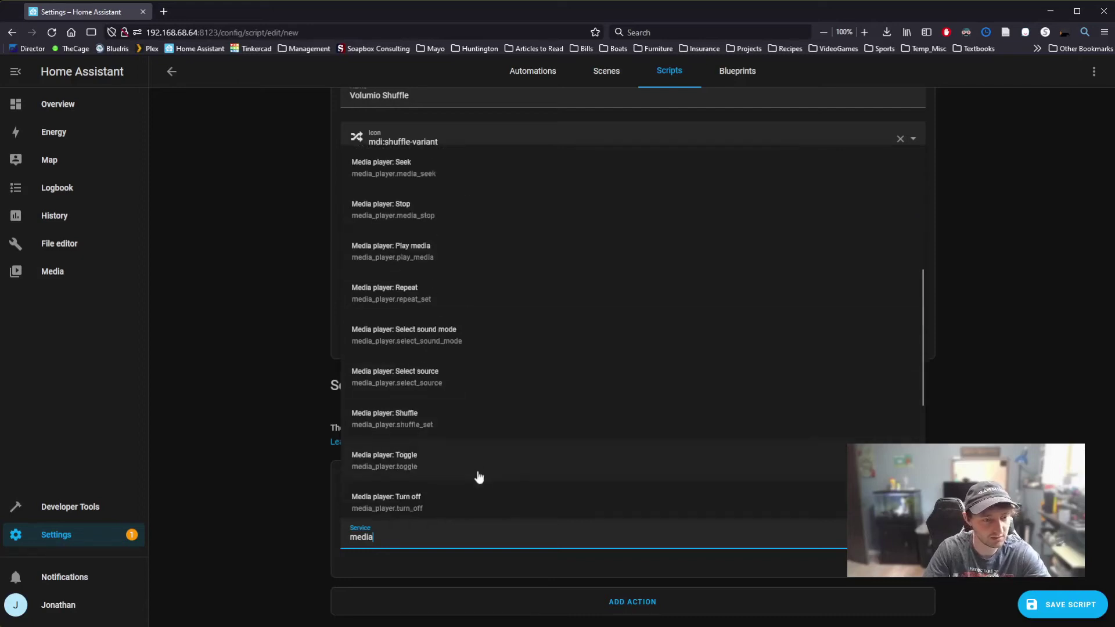
scroll(477, 477, down, 3)
scroll(413, 309, down, 1)
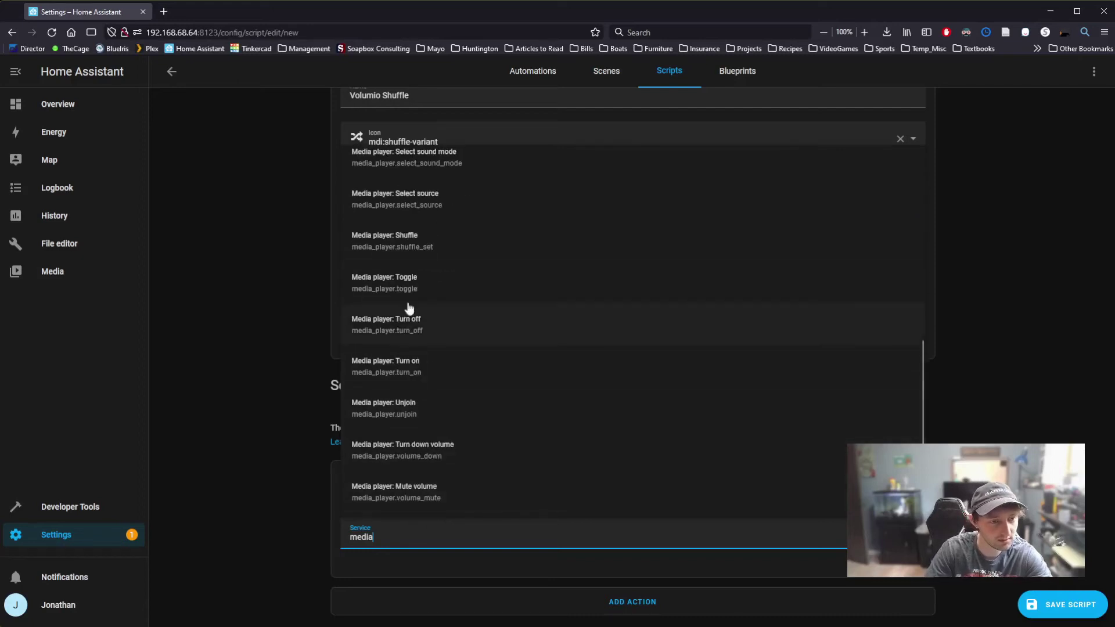
click(454, 247)
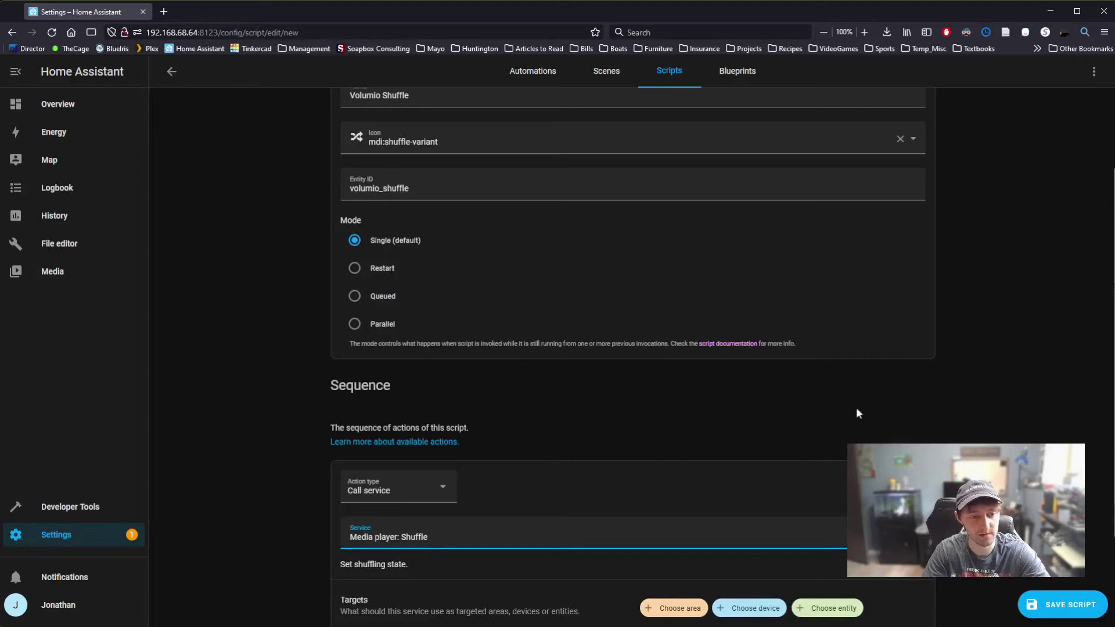
scroll(856, 413, down, 2)
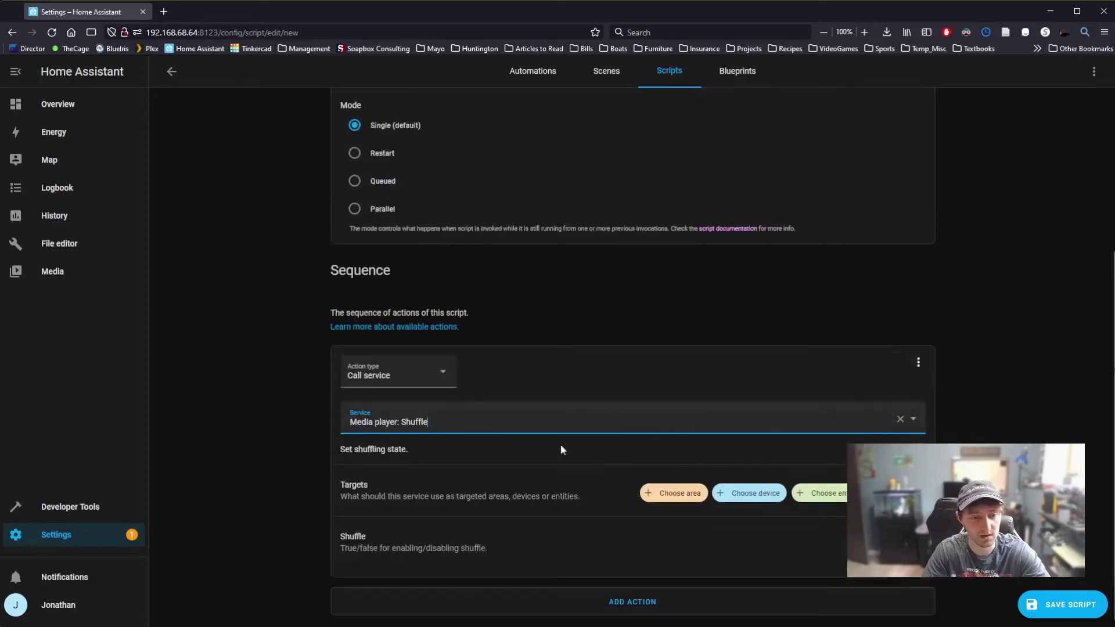
Step: Choose PiPortVolumio as the shuffle action's device target
click(742, 496)
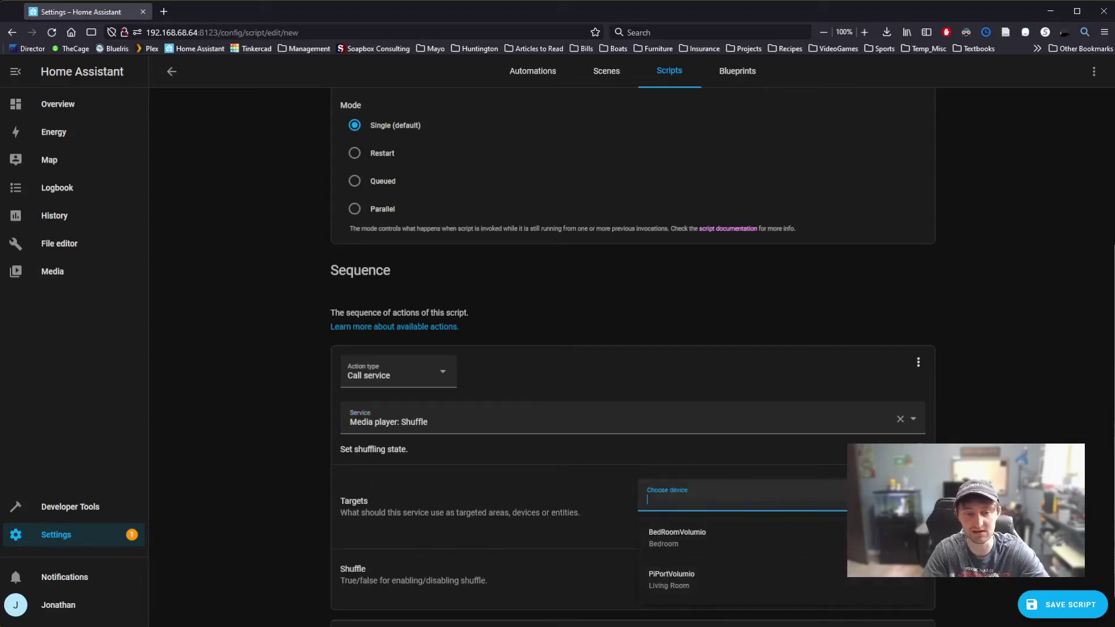
click(696, 582)
scroll(535, 468, down, 1)
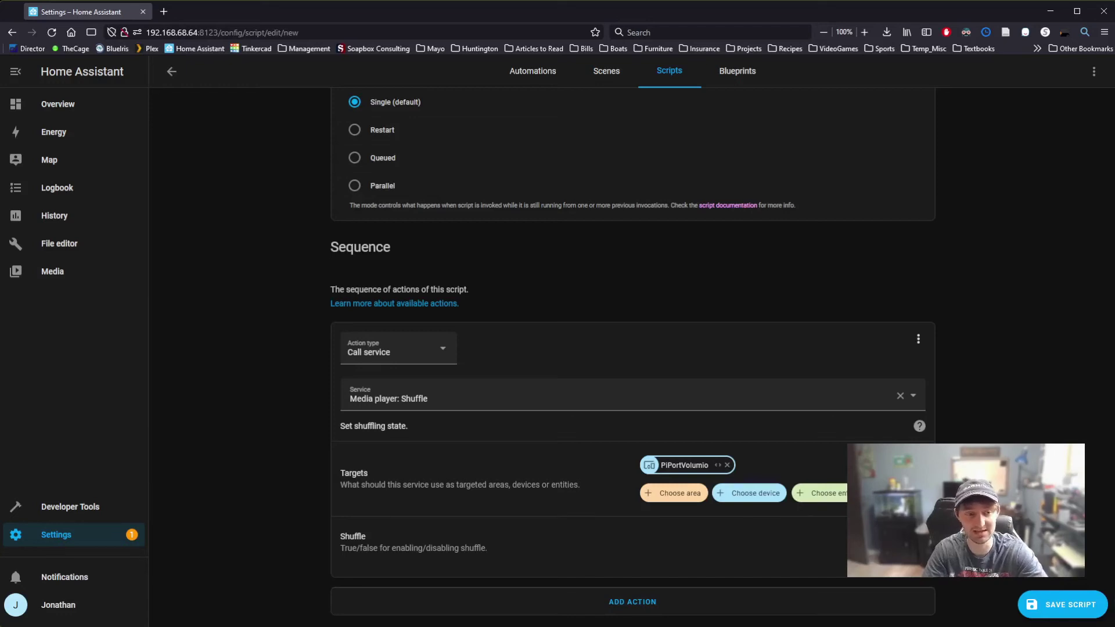
Step: Add a second Call service action, Media player: Play, targeting PiPortVolumio
click(609, 602)
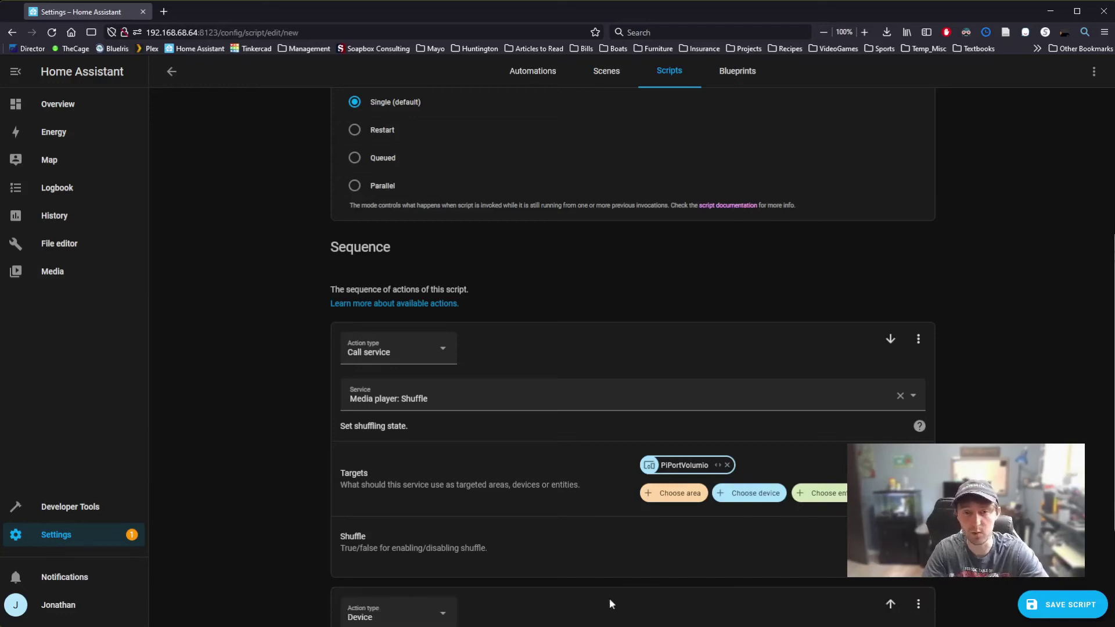
scroll(608, 598, down, 3)
click(443, 471)
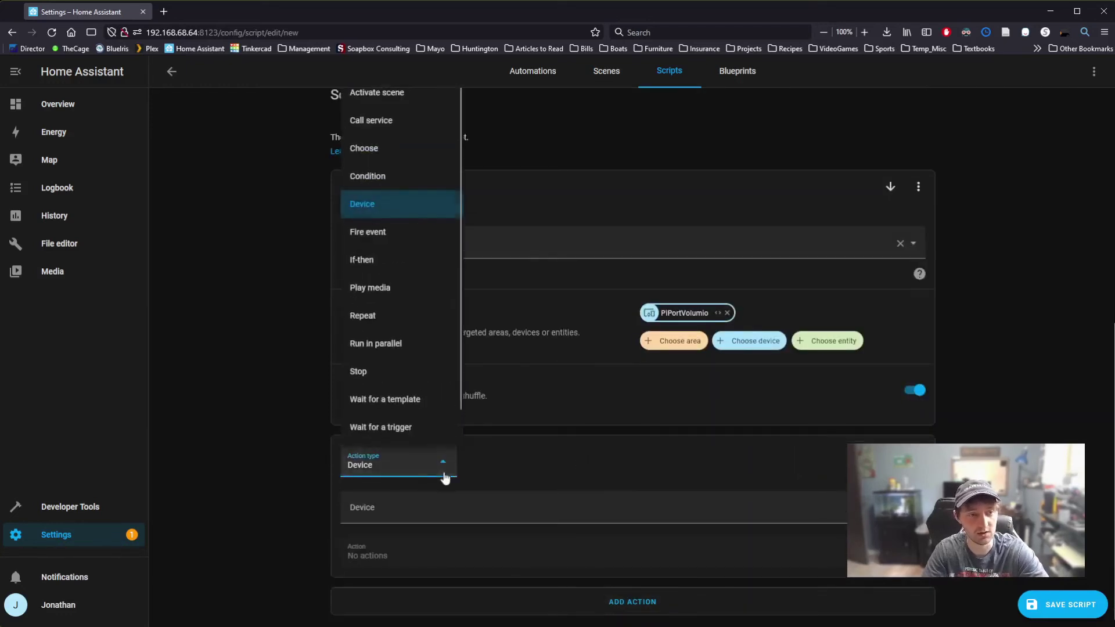
click(383, 124)
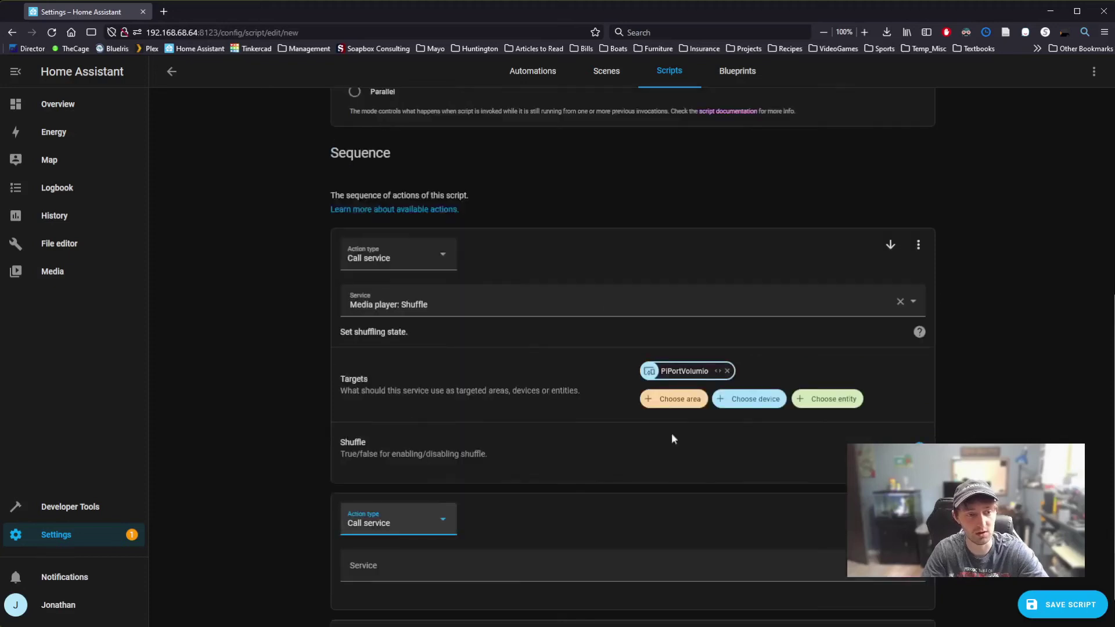
click(555, 558)
text(media)
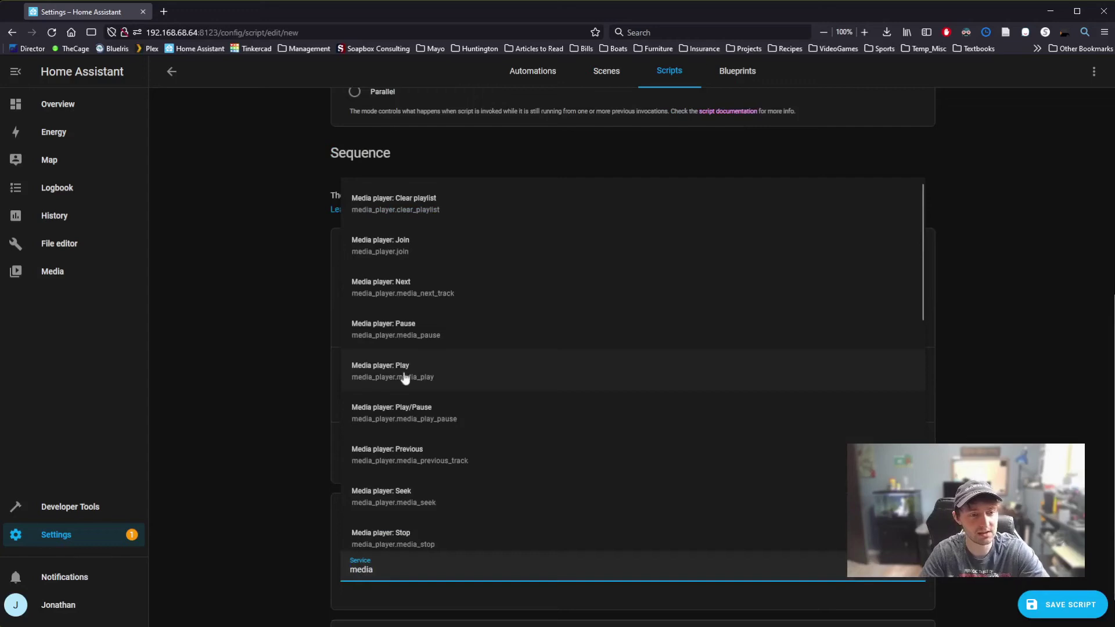
click(476, 385)
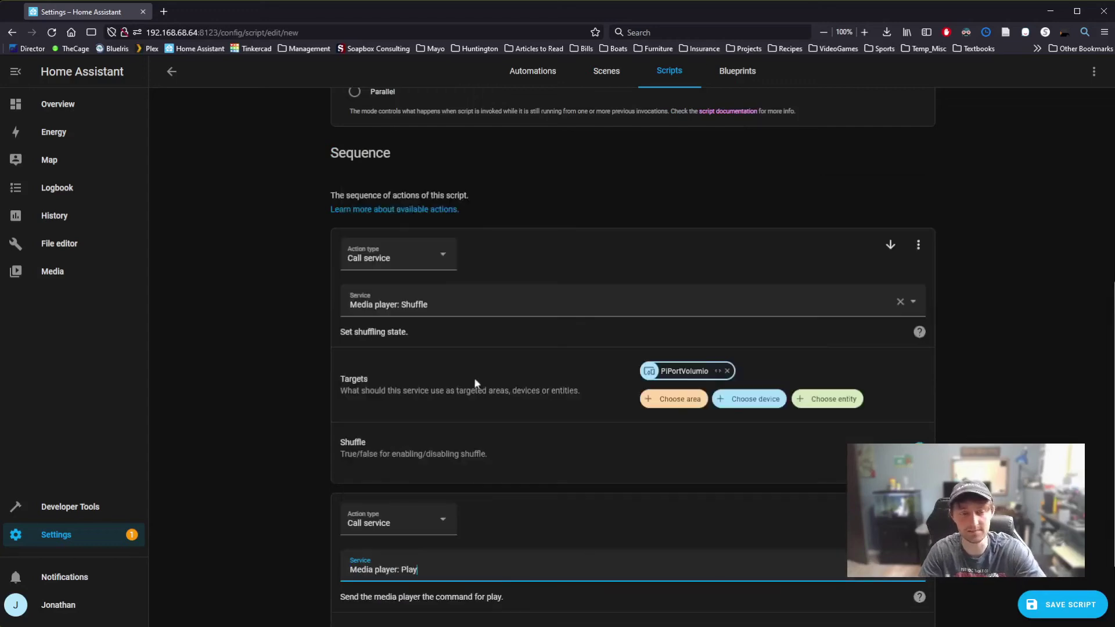
scroll(313, 428, down, 2)
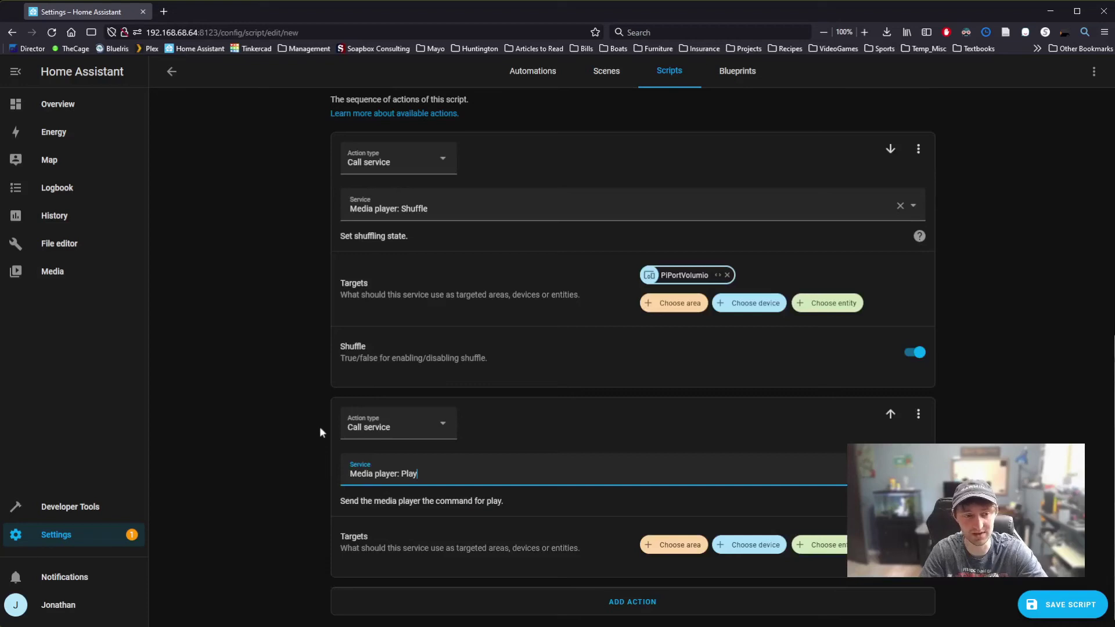
click(755, 545)
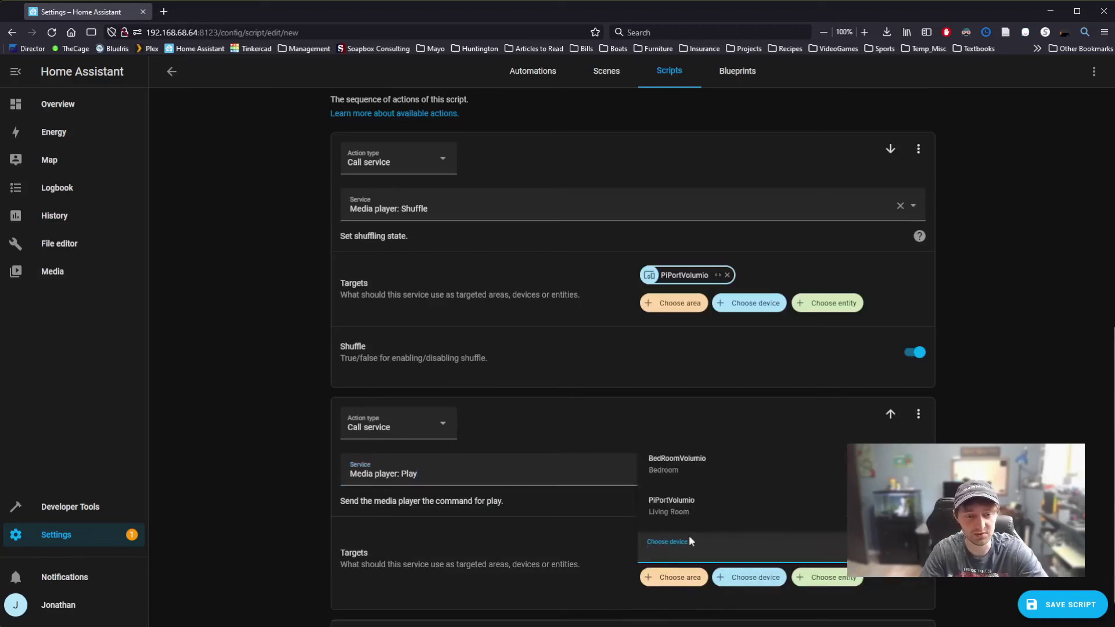
click(693, 507)
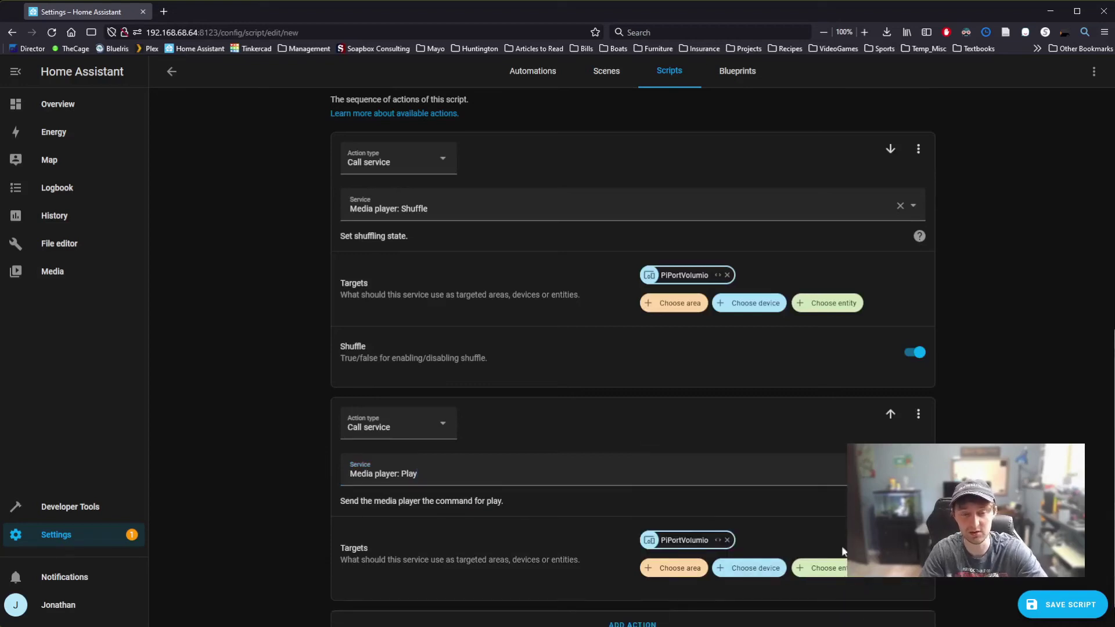
scroll(843, 552, down, 1)
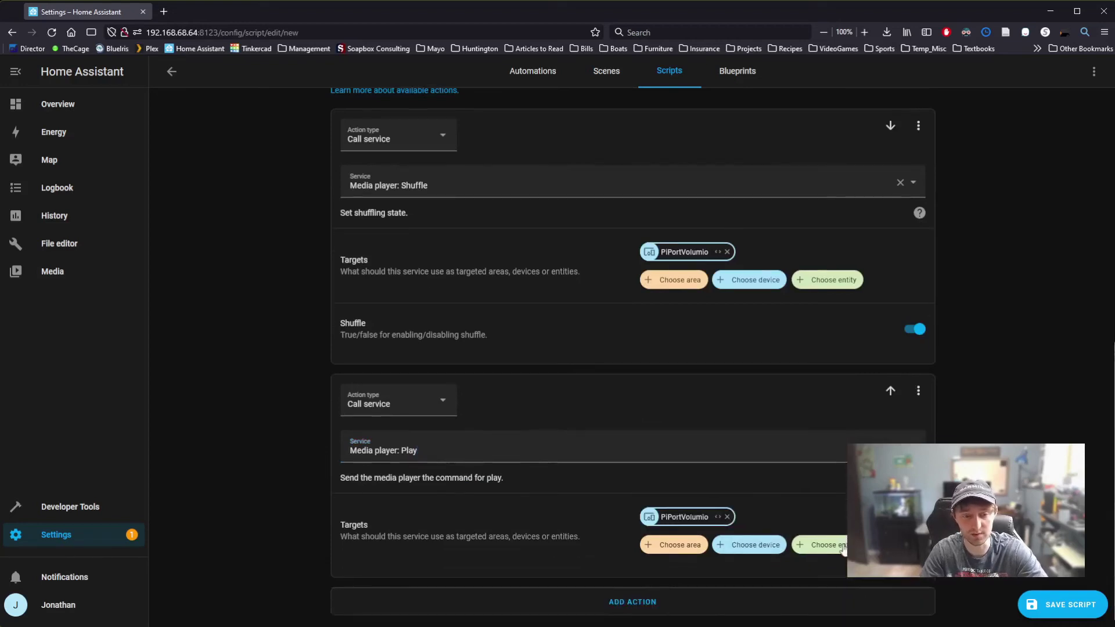
Step: Save the script, run Volumio Shuffle once from Scripts, and return to Overview
click(1071, 611)
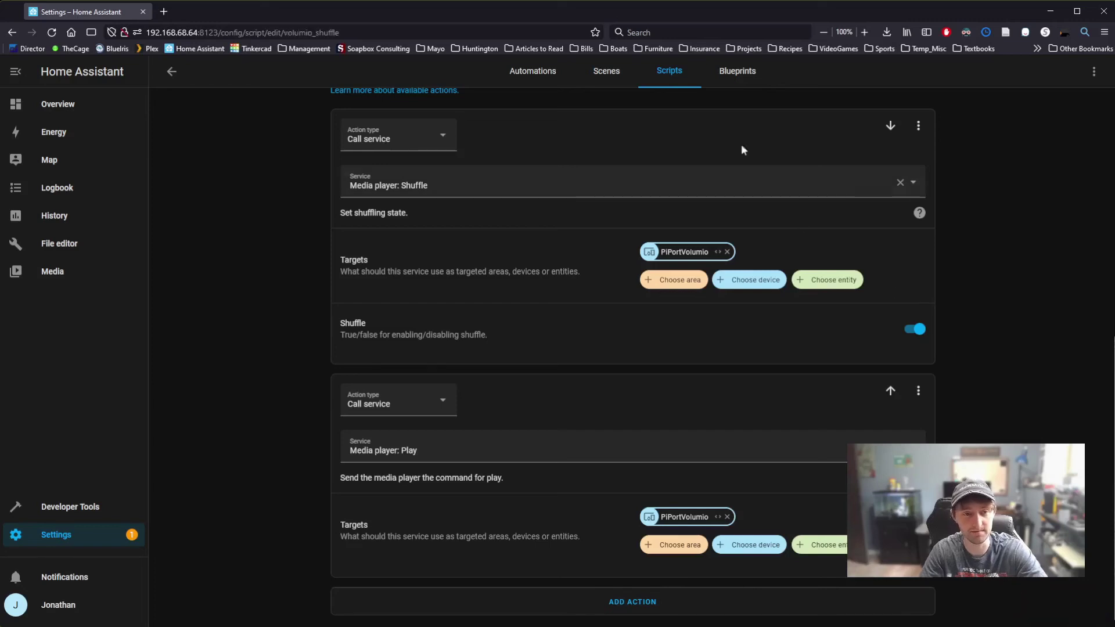
click(677, 80)
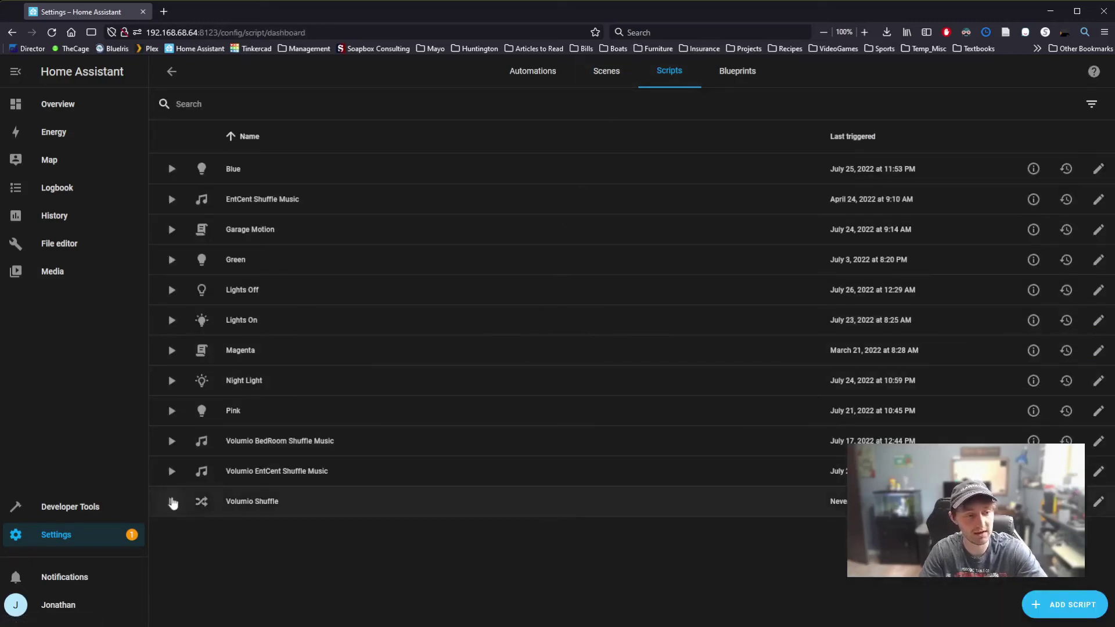
click(172, 503)
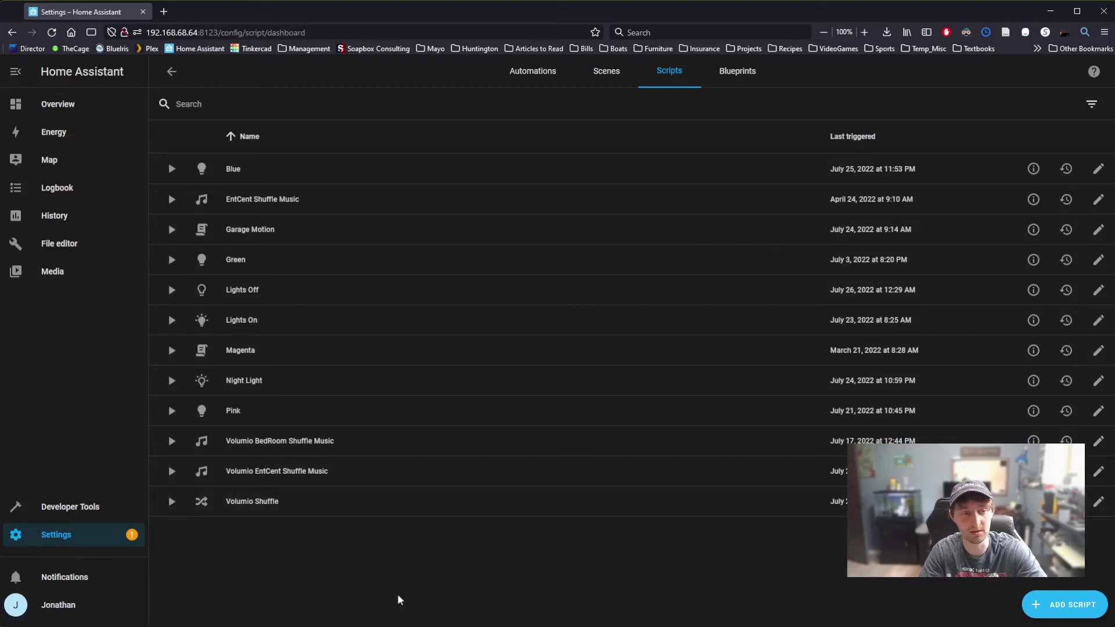
click(73, 106)
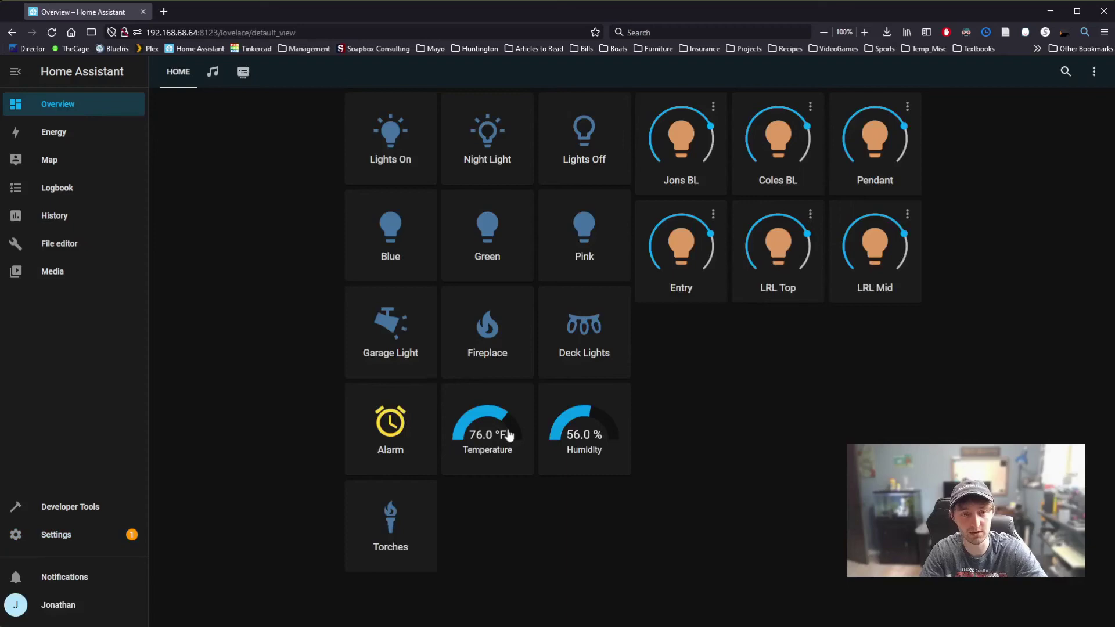
Step: Put the Home dashboard in edit mode and save a Button card for the Volumio Shuffle script
click(1092, 79)
click(1057, 109)
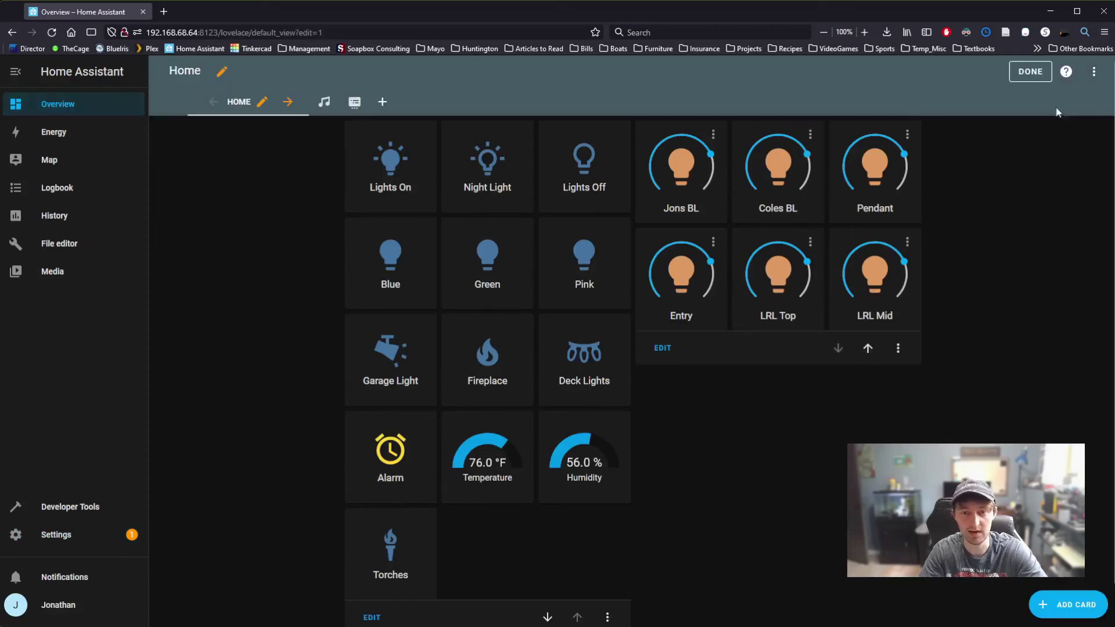
click(1068, 605)
click(454, 150)
text(b)
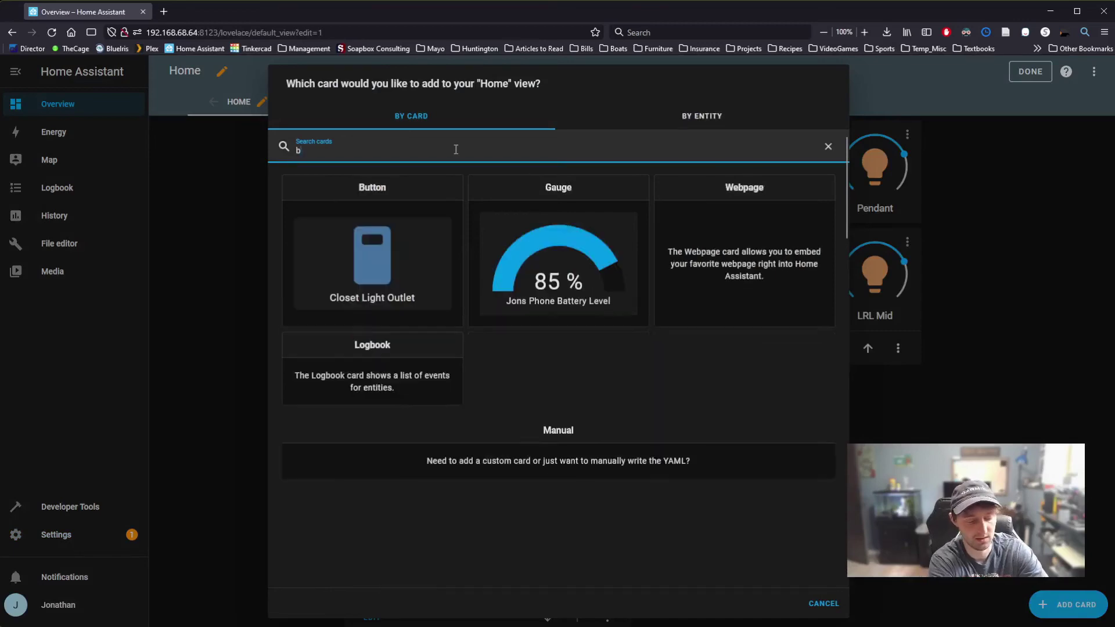
text(utt)
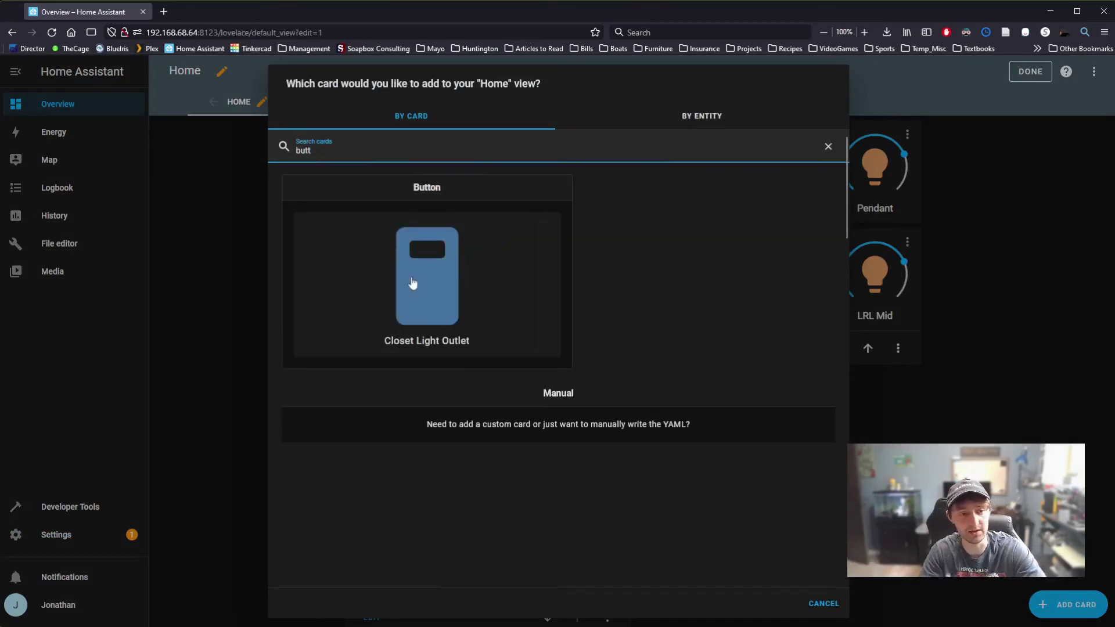
click(413, 283)
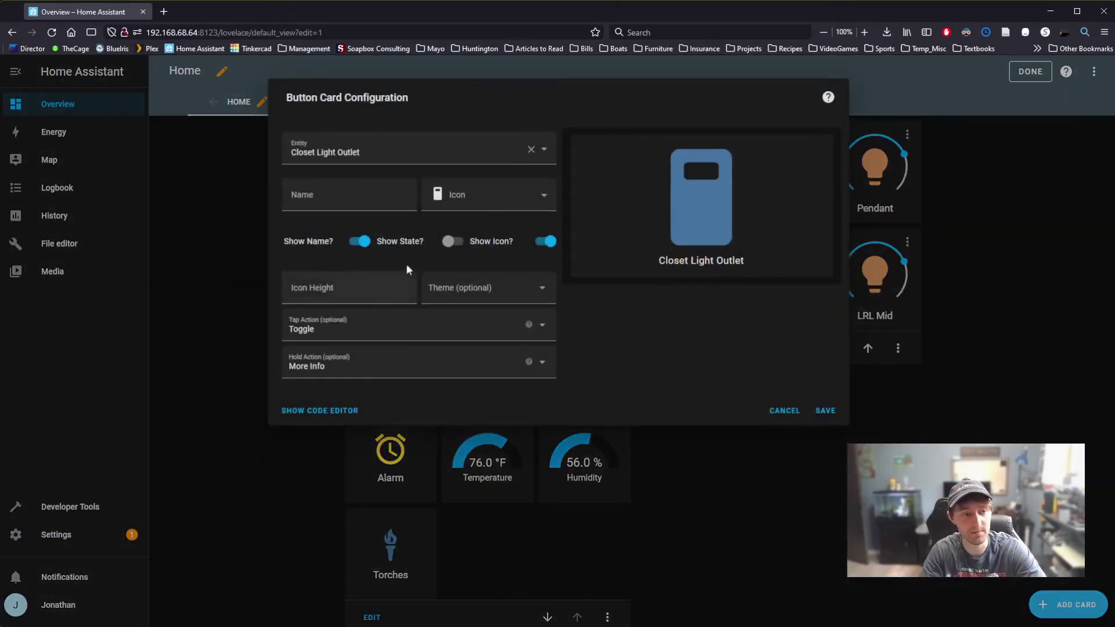
click(530, 149)
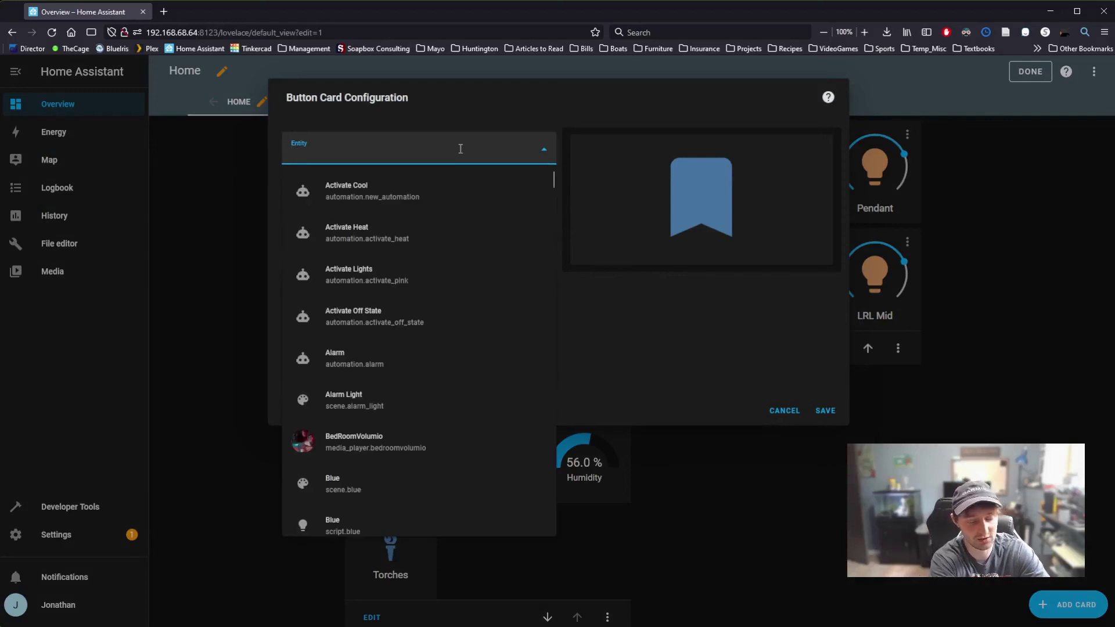
text(shuff)
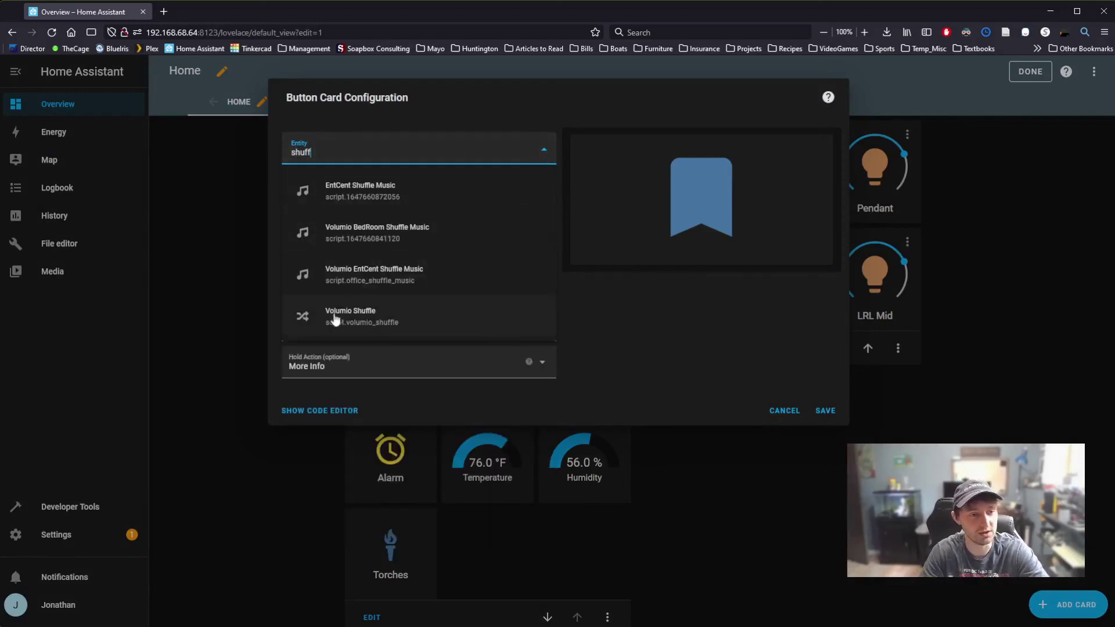
click(440, 336)
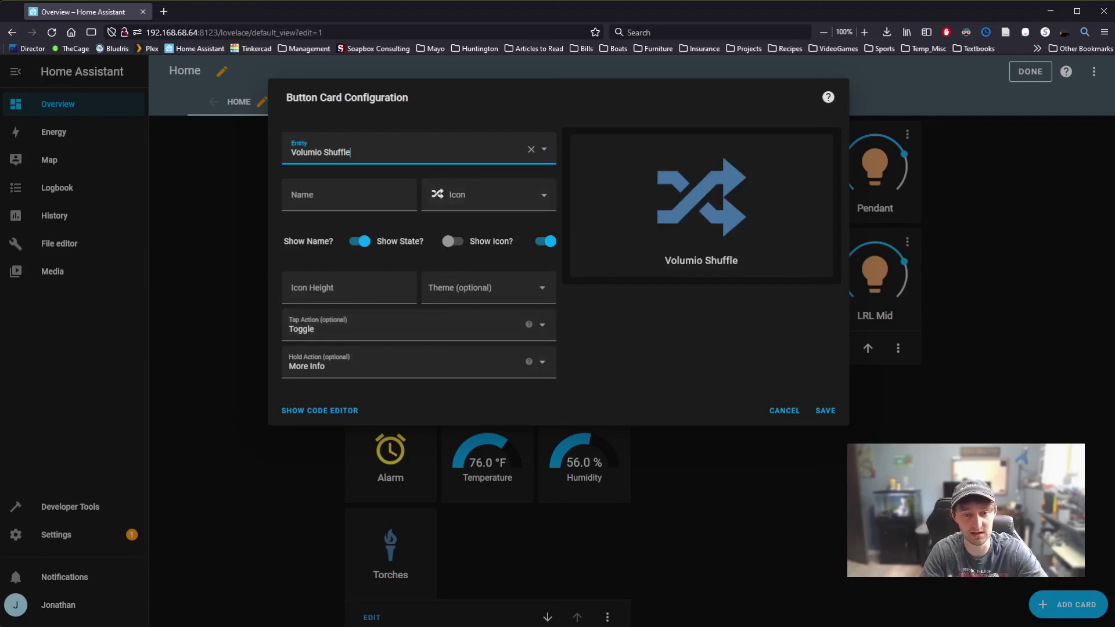
click(826, 413)
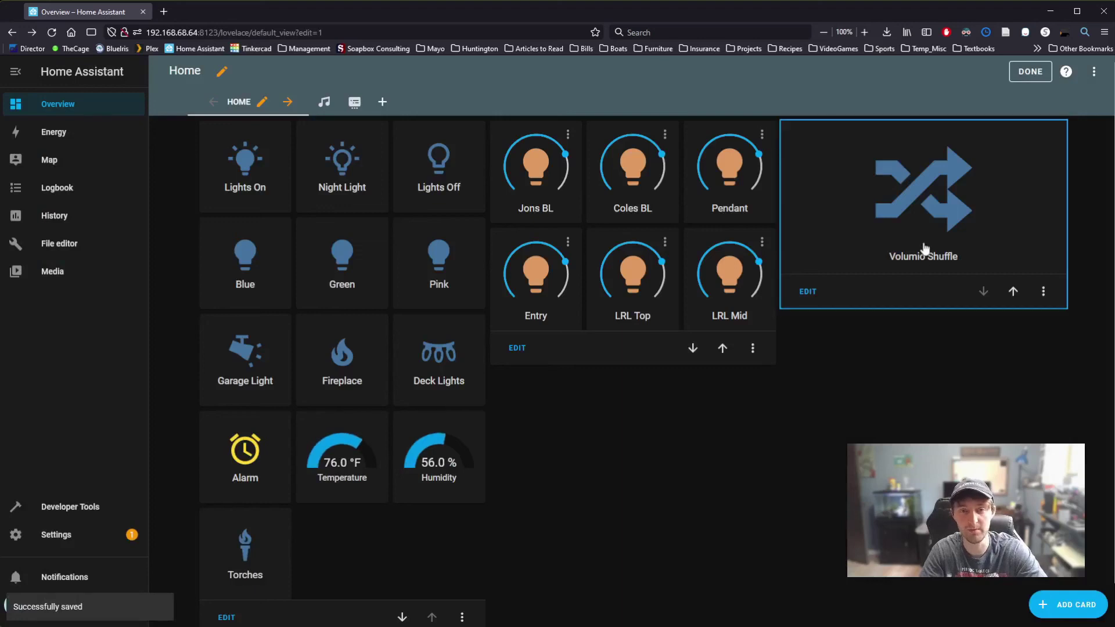